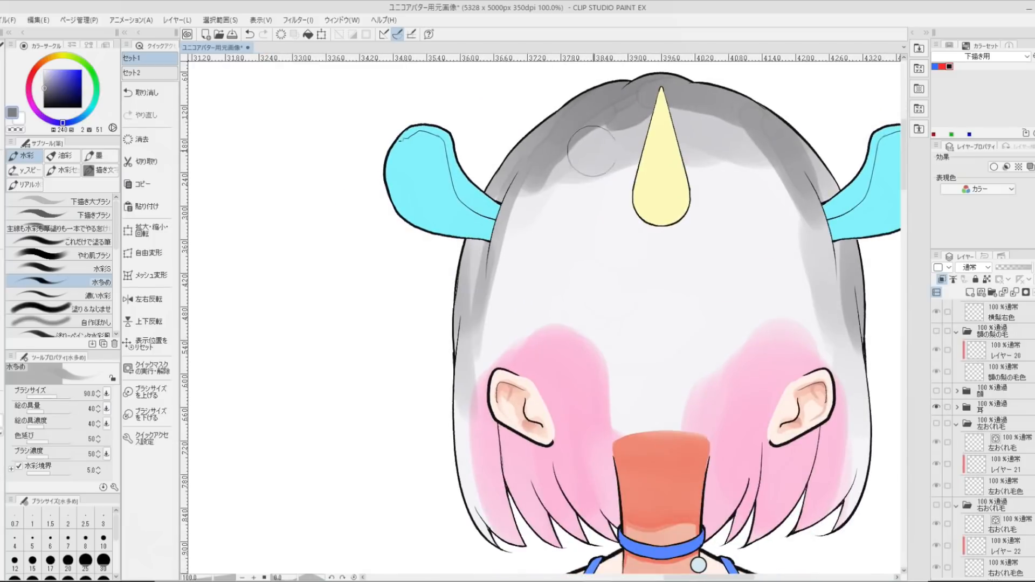
# - Paint the lower half of the back hair pink, including the area behind the neck, with the neck parts hidden
pyautogui.keyDown('alt'); pyautogui.click(572, 428); pyautogui.keyUp('alt')
pyautogui.press(']')
pyautogui.press(']')
pyautogui.moveTo(484, 513); pyautogui.dragTo(475, 377)
pyautogui.moveTo(855, 502)
pyautogui.mouseDown()
pyautogui.moveTo(855, 439)
pyautogui.moveTo(825, 343)
pyautogui.mouseUp()
pyautogui.press(']')
pyautogui.click(937, 462)
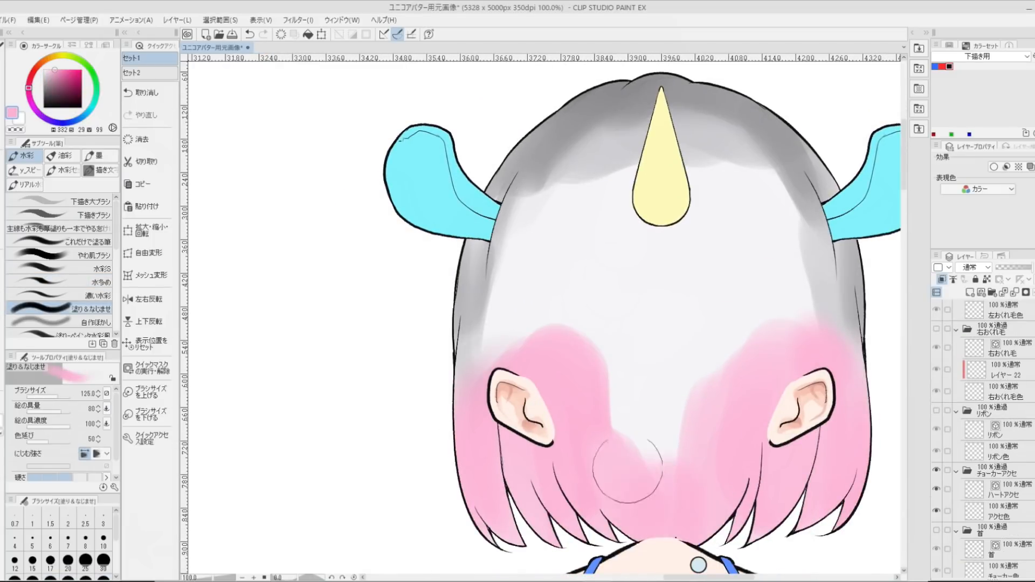
pyautogui.moveTo(665, 522); pyautogui.dragTo(685, 372)
# - Cover the pale upper part of the back hair evenly with gray, out to both side edges
pyautogui.scroll(2, 986, 409)
pyautogui.click(936, 463)
pyautogui.keyDown('alt'); pyautogui.click(587, 116); pyautogui.keyUp('alt')
pyautogui.moveTo(674, 161)
pyautogui.mouseDown()
pyautogui.moveTo(534, 224)
pyautogui.moveTo(809, 313)
pyautogui.mouseUp()
pyautogui.moveTo(598, 153); pyautogui.dragTo(666, 155)
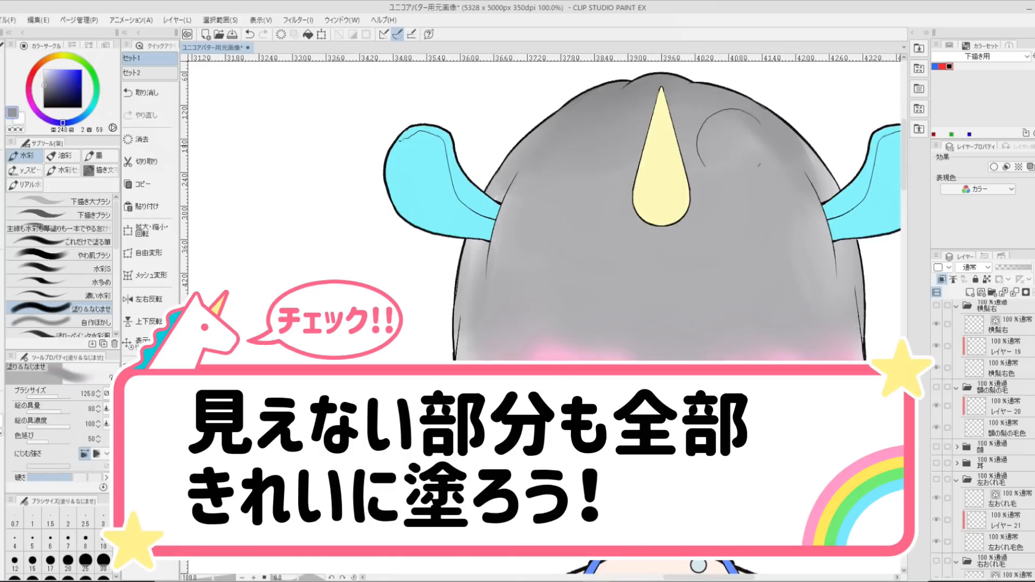
pyautogui.moveTo(501, 216); pyautogui.dragTo(492, 284)
pyautogui.moveTo(825, 216); pyautogui.dragTo(867, 324)
# - Touch up the back hair on the 後ろの髪色 layer with the Gペン
pyautogui.scroll(-5, 987, 410)
pyautogui.click(1003, 405)
pyautogui.press('p')
pyautogui.hotkey('ctrl', '+')
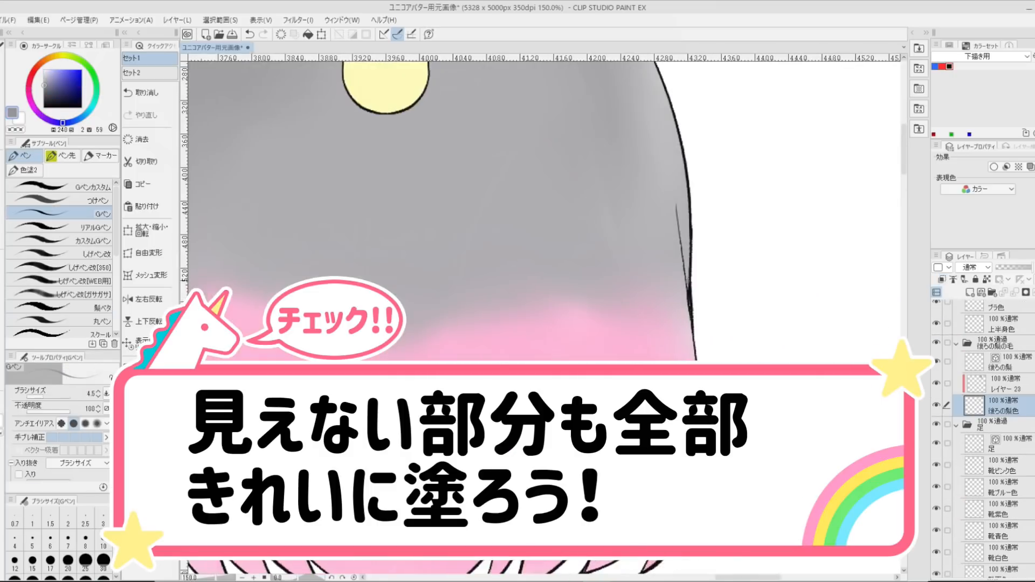
pyautogui.moveTo(420, 243); pyautogui.dragTo(726, 224)
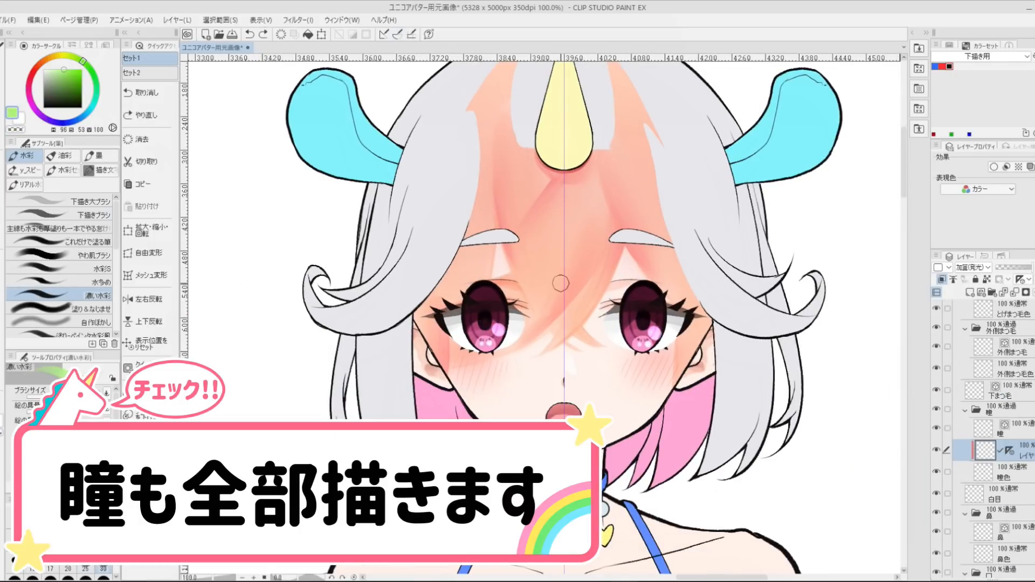
# - Show the upper lashes and clip the 瞳 folder to the layer beneath it to check the irises
pyautogui.scroll(4, 997, 377)
pyautogui.click(937, 342)
pyautogui.click(1003, 342)
pyautogui.scroll(-3, 1003, 404)
pyautogui.click(1002, 451)
pyautogui.click(942, 280)
pyautogui.scroll(-2, 1013, 432)
pyautogui.click(1019, 440)
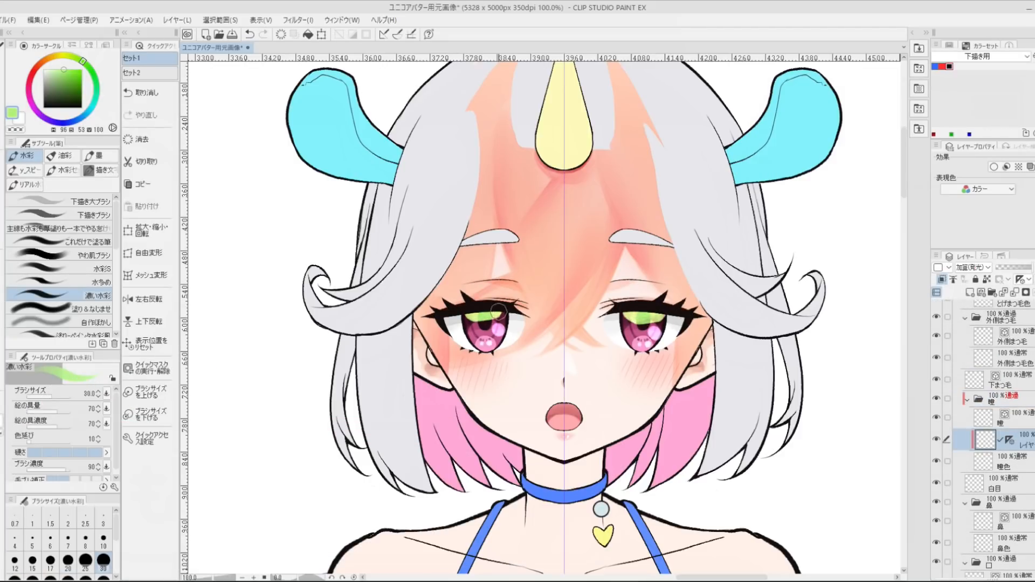
# - Hide the 上まつ毛 and とげまつ毛 folders again, unclip the 瞳 folder and reselect the glow layer inside it
pyautogui.scroll(3, 1009, 368)
pyautogui.click(967, 365)
pyautogui.click(967, 382)
pyautogui.click(937, 349)
pyautogui.click(937, 365)
pyautogui.click(1002, 420)
pyautogui.click(942, 279)
pyautogui.click(1019, 461)
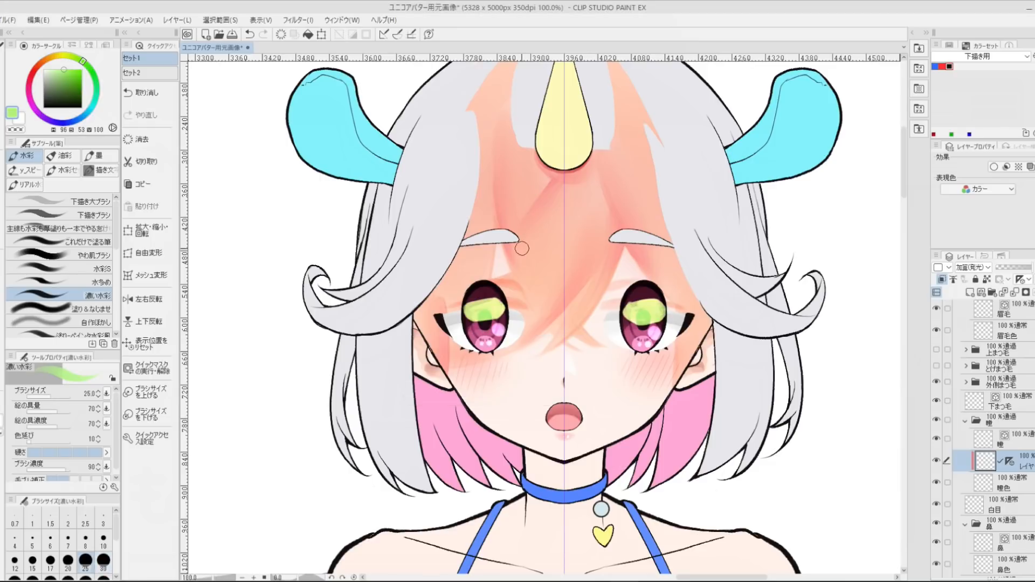
# - Blend the green glow on the irises with the 塗り＆なじませ brush and return to 濃い水彩
pyautogui.click(81, 309)
pyautogui.moveTo(628, 302); pyautogui.dragTo(662, 301)
pyautogui.click(104, 299)
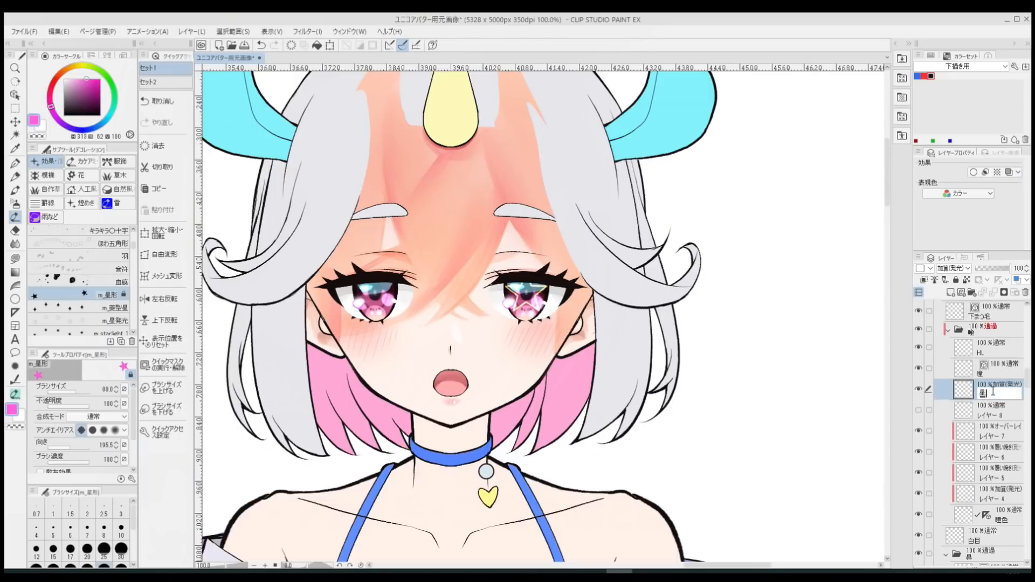
# - Finish naming the star layer 星 and move the star highlight across to the other eye
pyautogui.keyDown('alt'); pyautogui.moveTo(1003, 396); pyautogui.dragTo(1003, 383); pyautogui.keyUp('alt')
pyautogui.press('k')
pyautogui.moveTo(602, 351); pyautogui.dragTo(451, 351)
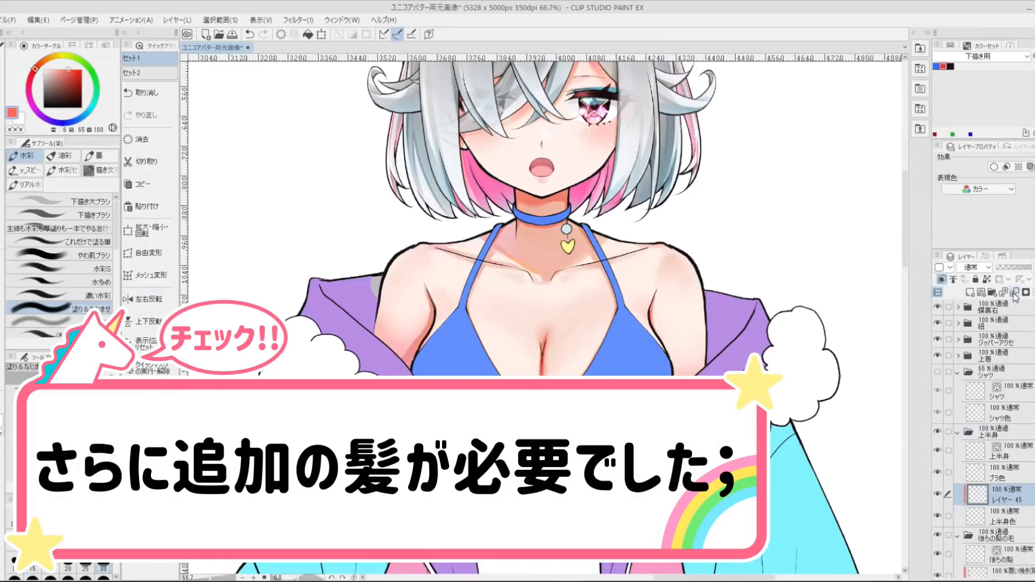
# - Show the シャツ folder and ink the shoulder outline on the 上半身 line layer with the Gペン
pyautogui.click(938, 372)
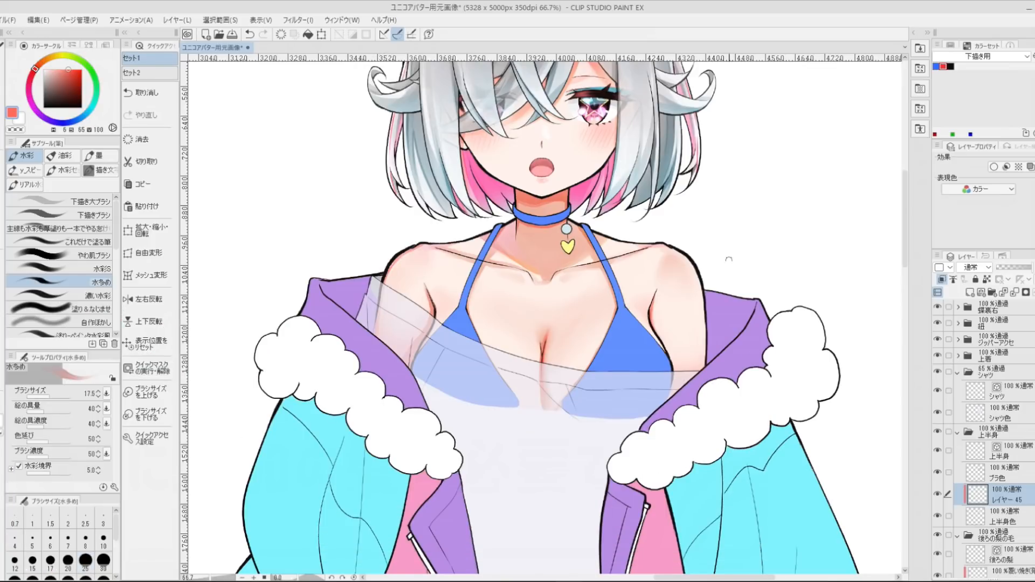
pyautogui.scroll(2, 451, 298)
pyautogui.keyDown('ctrl'); pyautogui.keyDown('shift'); pyautogui.click(451, 299); pyautogui.keyUp('shift'); pyautogui.keyUp('ctrl')
pyautogui.press('p')
pyautogui.moveTo(845, 259); pyautogui.dragTo(597, 286)
pyautogui.moveTo(302, 259); pyautogui.dragTo(485, 289)
pyautogui.keyDown('ctrl'); pyautogui.keyDown('shift'); pyautogui.click(311, 242); pyautogui.keyUp('shift'); pyautogui.keyUp('ctrl')
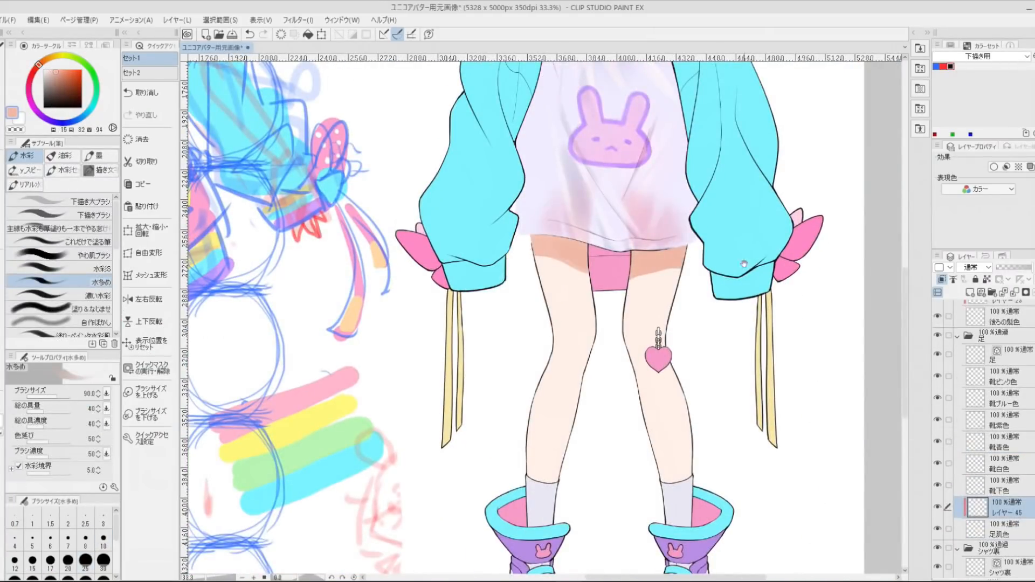
# - Ink the neck, collarbone and chest lines on the 上半身 line layer
pyautogui.moveTo(745, 263); pyautogui.dragTo(744, 201)
pyautogui.moveTo(569, 287); pyautogui.dragTo(584, 301)
pyautogui.moveTo(635, 284); pyautogui.dragTo(650, 301)
pyautogui.moveTo(574, 337); pyautogui.dragTo(545, 410)
pyautogui.moveTo(661, 354); pyautogui.dragTo(681, 413)
# - Refine the inner ends of both collarbone lines with smaller brush sizes
pyautogui.press(']')
pyautogui.moveTo(654, 287); pyautogui.dragTo(642, 309)
pyautogui.press('[')
pyautogui.press('[')
pyautogui.press('[')
pyautogui.press('[')
pyautogui.press('[')
pyautogui.press('[')
pyautogui.moveTo(659, 278); pyautogui.dragTo(648, 309)
pyautogui.moveTo(561, 278); pyautogui.dragTo(569, 306)
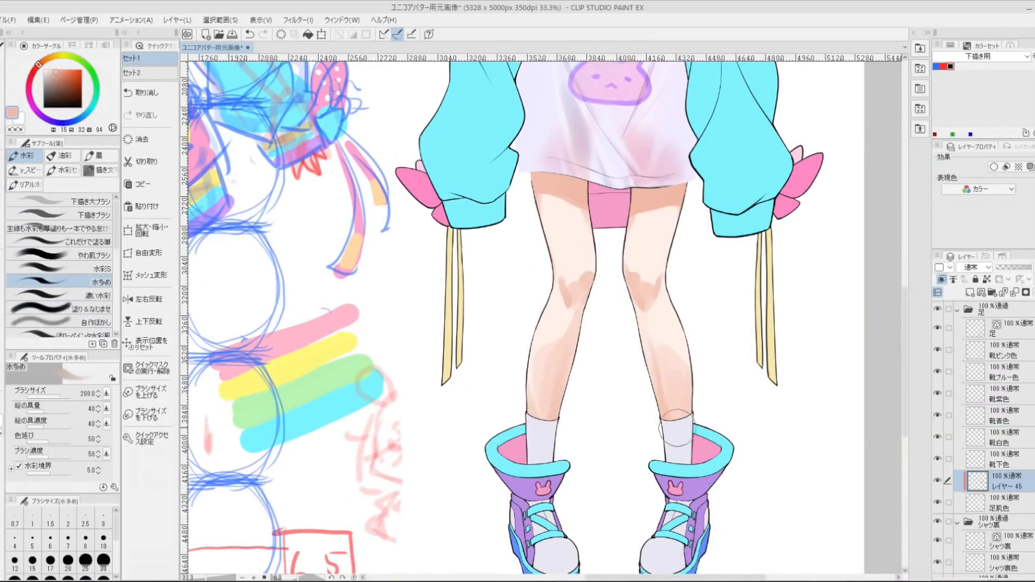
# - Shade the calves and knees on the skin shading layer above 足肌色, alternating between brush and eraser
pyautogui.press('.')
pyautogui.press('.')
pyautogui.moveTo(677, 385); pyautogui.dragTo(666, 353)
pyautogui.moveTo(651, 284); pyautogui.dragTo(647, 303)
pyautogui.press('e')
pyautogui.press('b')
pyautogui.moveTo(590, 273)
pyautogui.mouseDown()
pyautogui.moveTo(583, 279)
pyautogui.moveTo(644, 302)
pyautogui.mouseUp()
pyautogui.press('e')
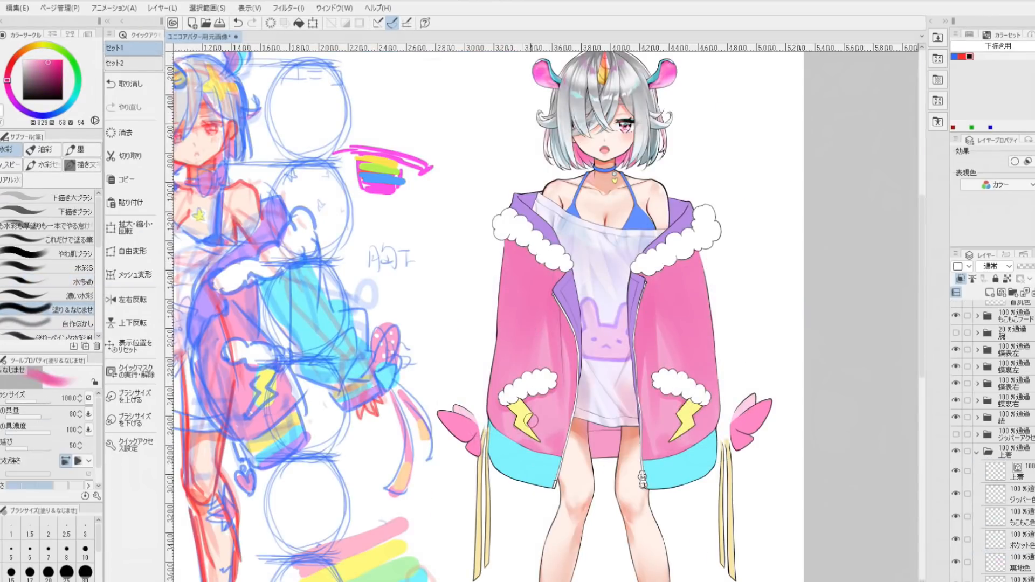
# - Pick a pink shade and paint fold shading on the jacket body with the 水多め brush
pyautogui.click(74, 282)
pyautogui.click(57, 79)
pyautogui.scroll(1, 650, 271)
pyautogui.moveTo(706, 253); pyautogui.dragTo(647, 276)
pyautogui.moveTo(535, 271); pyautogui.dragTo(487, 236)
pyautogui.moveTo(681, 432); pyautogui.dragTo(697, 438)
pyautogui.moveTo(714, 253); pyautogui.dragTo(669, 353)
# - Toggle the faded 腕 folder while shading the jacket body, and raise that folder's opacity to 100%
pyautogui.click(956, 333)
pyautogui.click(956, 333)
pyautogui.moveTo(647, 300); pyautogui.dragTo(638, 338)
pyautogui.click(956, 332)
pyautogui.click(1013, 333)
pyautogui.moveTo(1023, 267); pyautogui.dragTo(1034, 267)
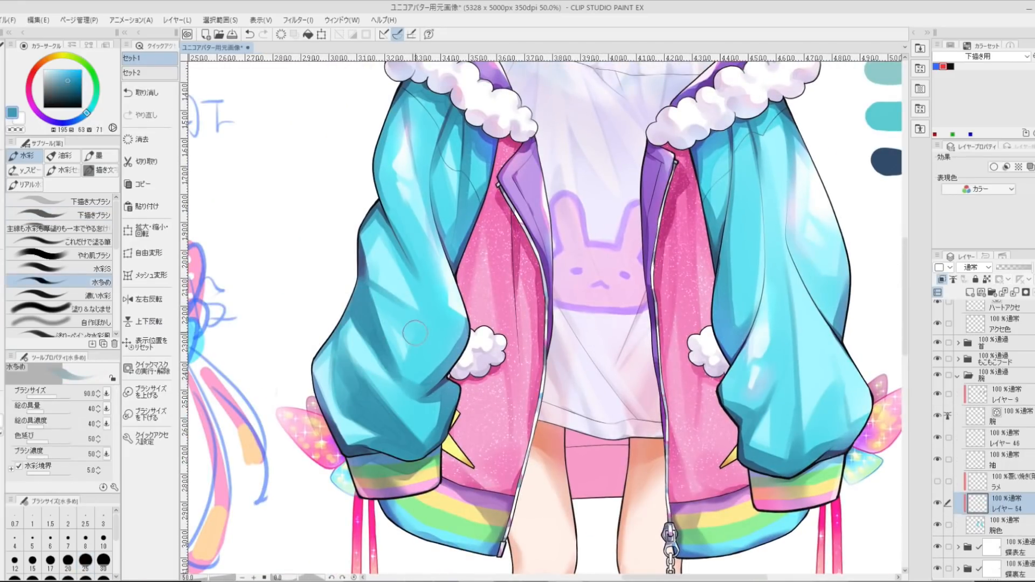
# - Shade the left sleeve's folds with an enlarged 水多め brush, redoing the first stroke
pyautogui.moveTo(431, 323)
pyautogui.mouseDown()
pyautogui.moveTo(443, 284)
pyautogui.moveTo(474, 357)
pyautogui.mouseUp()
pyautogui.hotkey('ctrl', 'z')
pyautogui.press(']')
pyautogui.press(']')
pyautogui.press(']')
pyautogui.press(']')
pyautogui.press(']')
pyautogui.moveTo(438, 249); pyautogui.dragTo(485, 337)
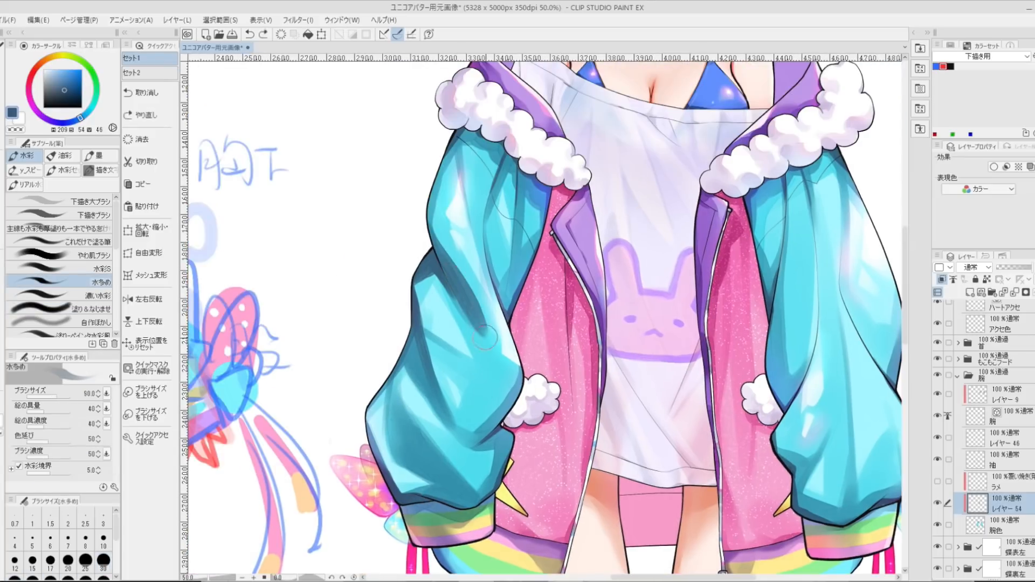
# - Deepen the left sleeve's shadows with dark blue down to the area above the cuff
pyautogui.moveTo(433, 211); pyautogui.dragTo(477, 312)
pyautogui.press('.')
pyautogui.press('.')
pyautogui.press(',')
pyautogui.press(',')
pyautogui.moveTo(513, 430); pyautogui.dragTo(489, 468)
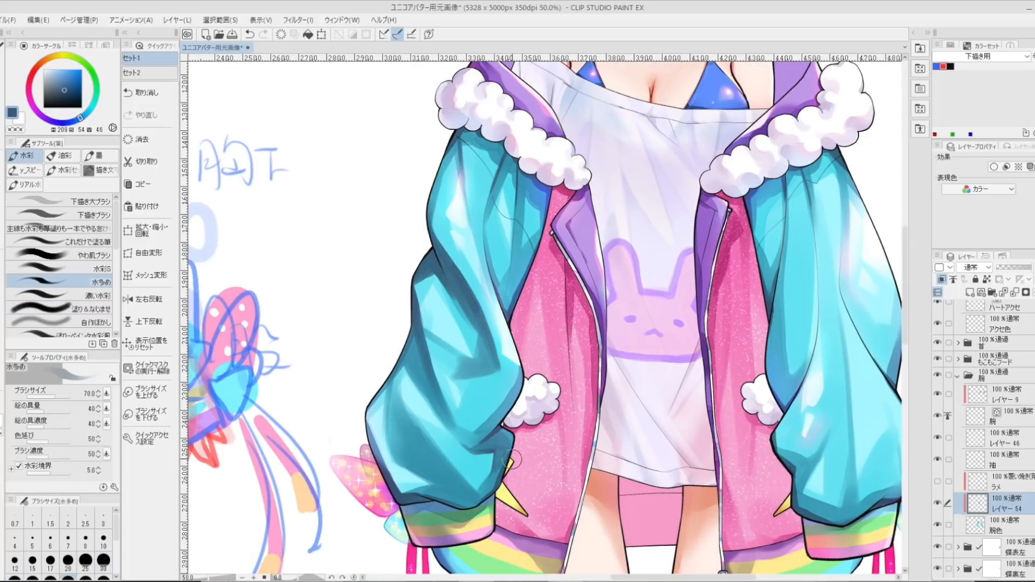
# - Add finer fold shading to the turquoise sleeves with a smaller 水多め brush
pyautogui.press('e')
pyautogui.press('b')
pyautogui.moveTo(539, 324); pyautogui.dragTo(461, 268)
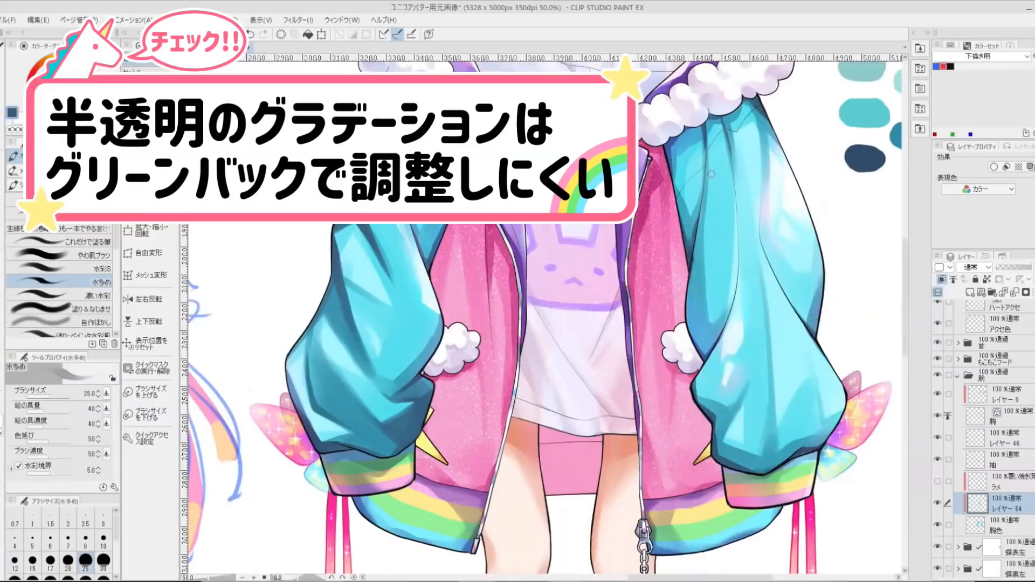
pyautogui.moveTo(334, 324); pyautogui.dragTo(482, 267)
# - Fade and collapse the 腕 folder, toggling a neighbouring folder's visibility while shading the pink jacket body
pyautogui.press('.')
pyautogui.press('.')
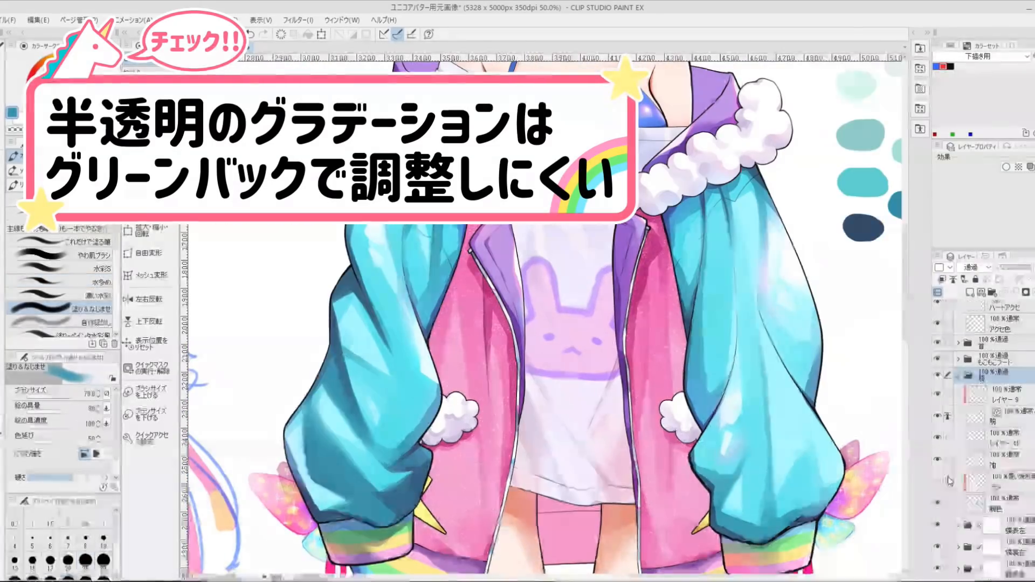
pyautogui.moveTo(1032, 267); pyautogui.dragTo(1020, 267)
pyautogui.click(958, 376)
pyautogui.click(938, 360)
pyautogui.click(938, 359)
pyautogui.moveTo(539, 404)
pyautogui.mouseDown()
pyautogui.moveTo(552, 292)
pyautogui.moveTo(539, 370)
pyautogui.mouseUp()
pyautogui.click(938, 360)
pyautogui.moveTo(464, 236); pyautogui.dragTo(413, 371)
pyautogui.click(938, 360)
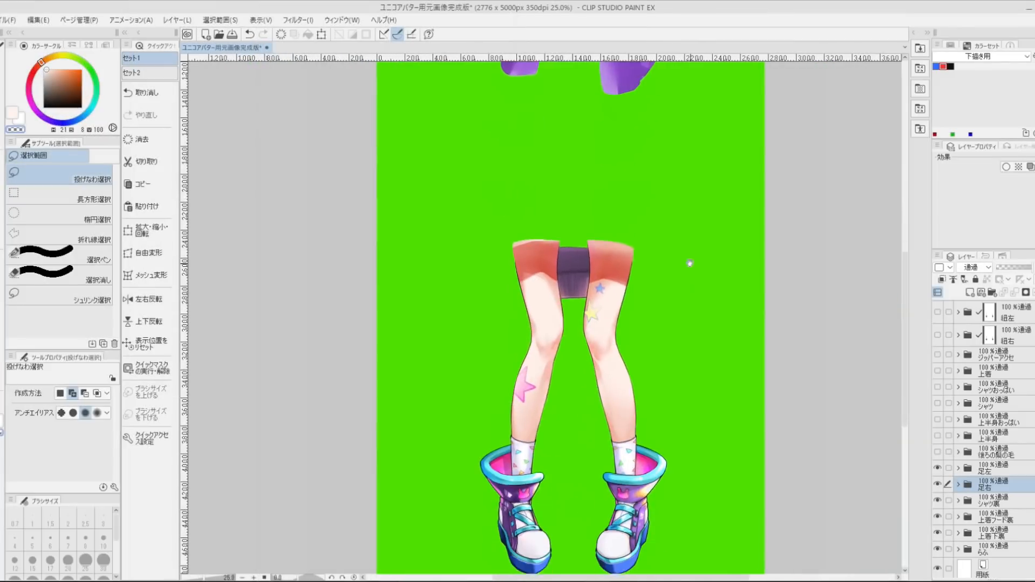
# - Make the back hair, upper body, shirt and jacket part folders visible over the green background
pyautogui.click(938, 452)
pyautogui.scroll(-2, 690, 263)
pyautogui.moveTo(690, 263); pyautogui.dragTo(605, 342)
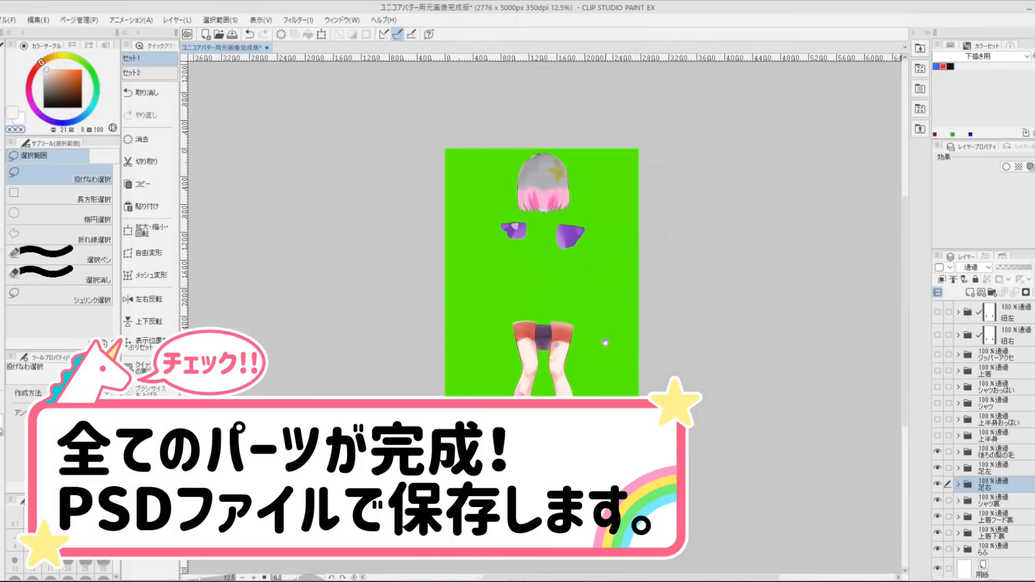
pyautogui.moveTo(939, 420); pyautogui.dragTo(938, 355)
pyautogui.scroll(3, 938, 356)
pyautogui.moveTo(938, 451); pyautogui.dragTo(939, 336)
# - Make the remaining clothing, arm, neck and face parts visible, working upward through the layer list
pyautogui.scroll(3, 938, 336)
pyautogui.moveTo(938, 420); pyautogui.dragTo(938, 308)
pyautogui.scroll(2, 939, 351)
pyautogui.scroll(5, 938, 345)
pyautogui.moveTo(938, 502); pyautogui.dragTo(938, 345)
pyautogui.scroll(5, 938, 345)
pyautogui.moveTo(938, 526); pyautogui.dragTo(939, 415)
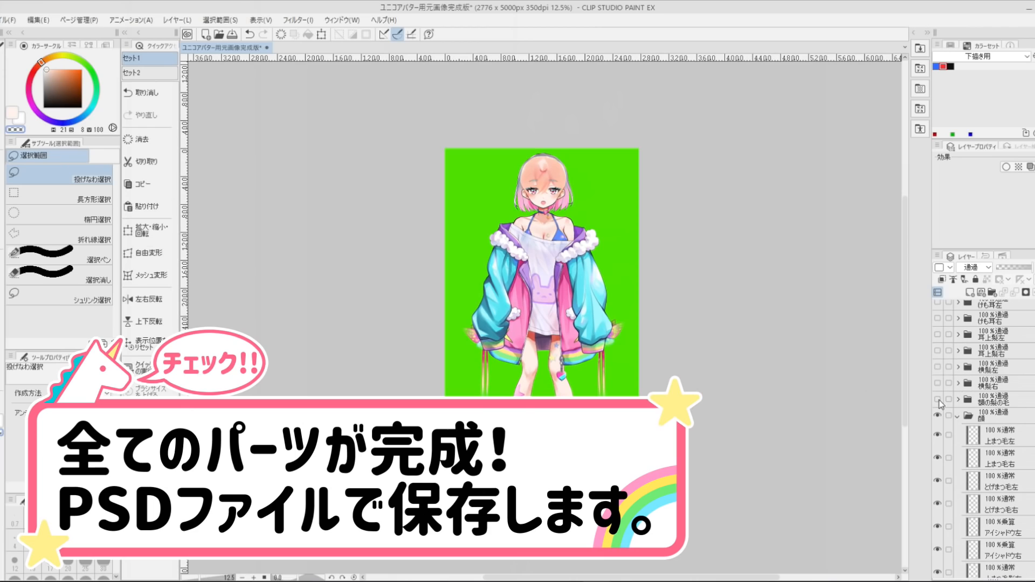
# - Make the head hair, side hair and animal ear folders visible to complete the character
pyautogui.moveTo(941, 339); pyautogui.dragTo(938, 308)
pyautogui.scroll(3, 938, 313)
pyautogui.moveTo(939, 392); pyautogui.dragTo(938, 307)
pyautogui.scroll(2, 628, 314)
pyautogui.moveTo(628, 314); pyautogui.dragTo(764, 411)
pyautogui.moveTo(843, 503); pyautogui.dragTo(844, 508)
pyautogui.scroll(1, 885, 262)
pyautogui.moveTo(885, 262); pyautogui.dragTo(911, 309)
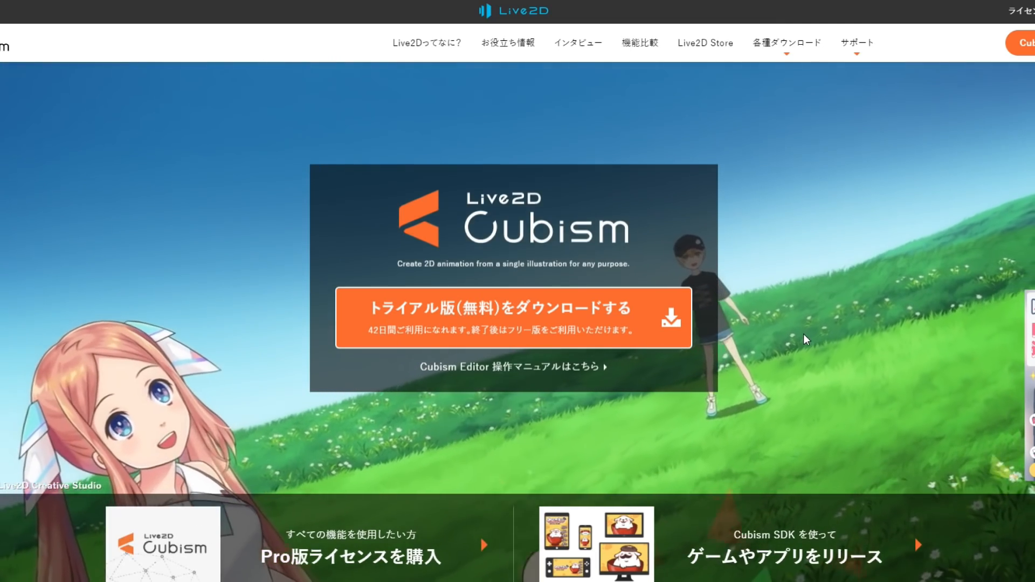
# - Review the Live2D Cubism PRO for indie plans and the PRO versus FREE feature comparison on the Live2D website
pyautogui.scroll(-5, 804, 339)
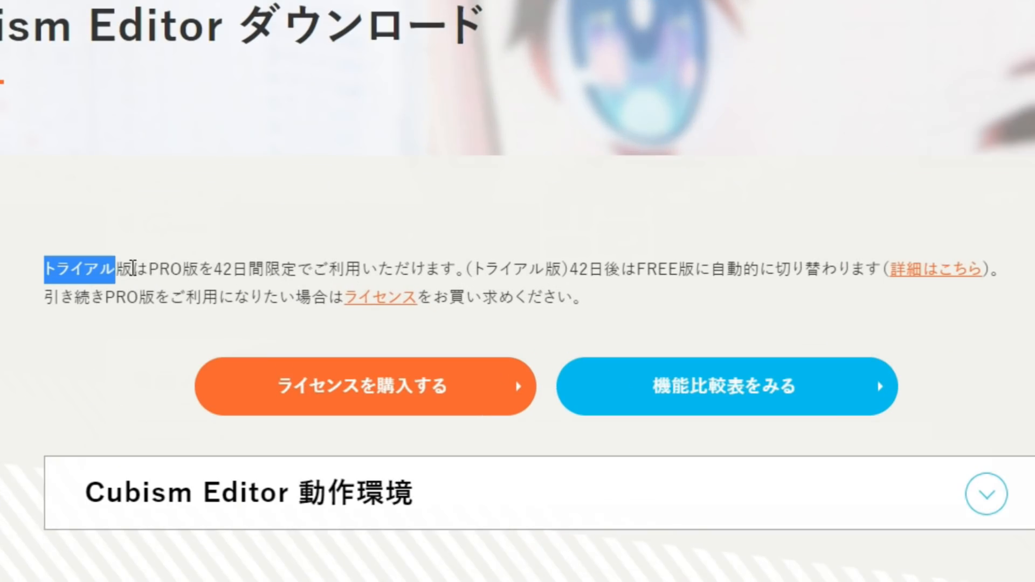
pyautogui.moveTo(134, 268); pyautogui.dragTo(468, 278)
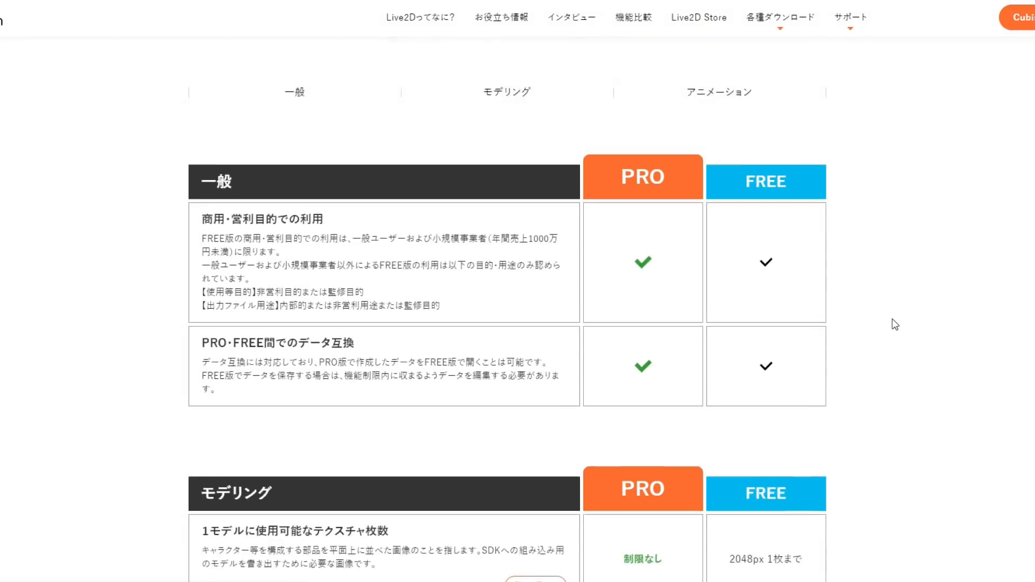
pyautogui.scroll(-10, 893, 324)
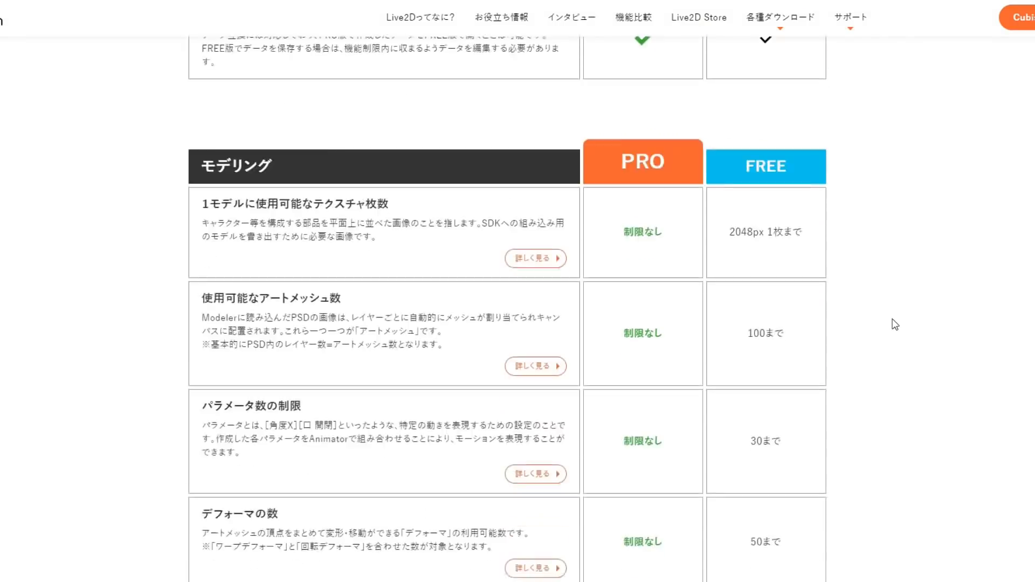
pyautogui.scroll(-20, 895, 324)
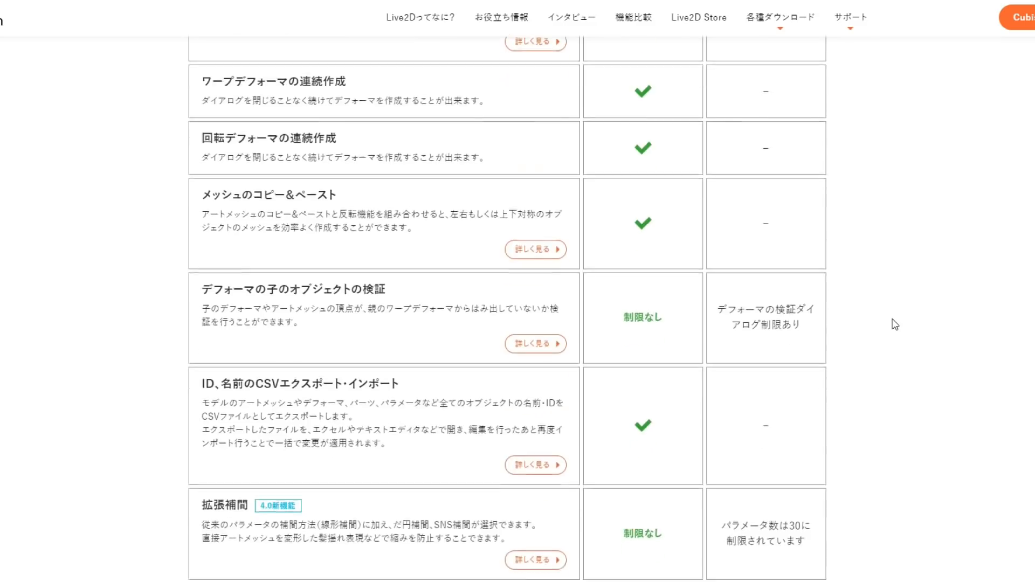
pyautogui.scroll(-5, 895, 324)
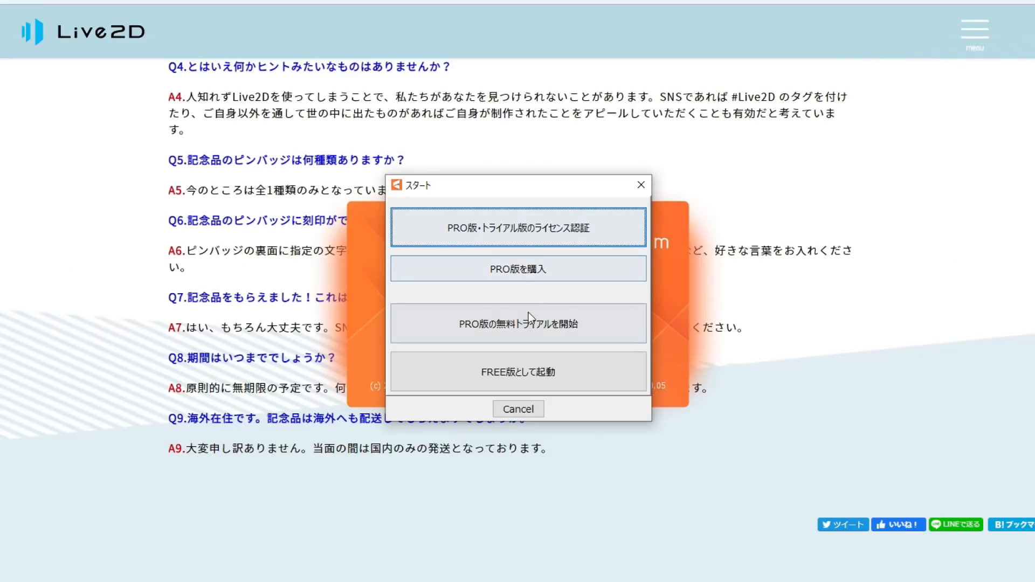
# - Start the PRO version's free trial in Live2D Cubism Editor and import ユニコ_インポート用.psd
pyautogui.click(529, 327)
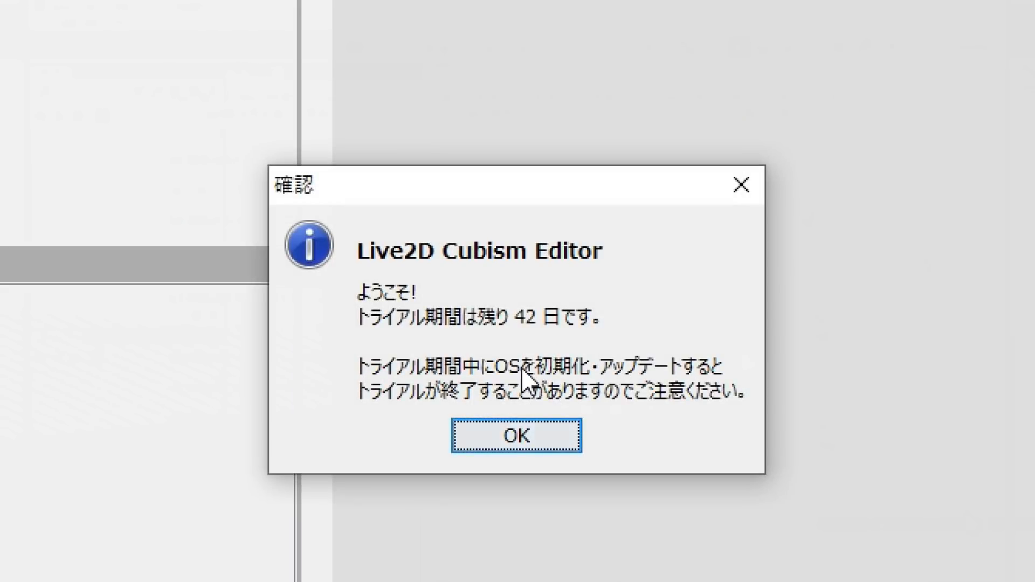
pyautogui.click(516, 434)
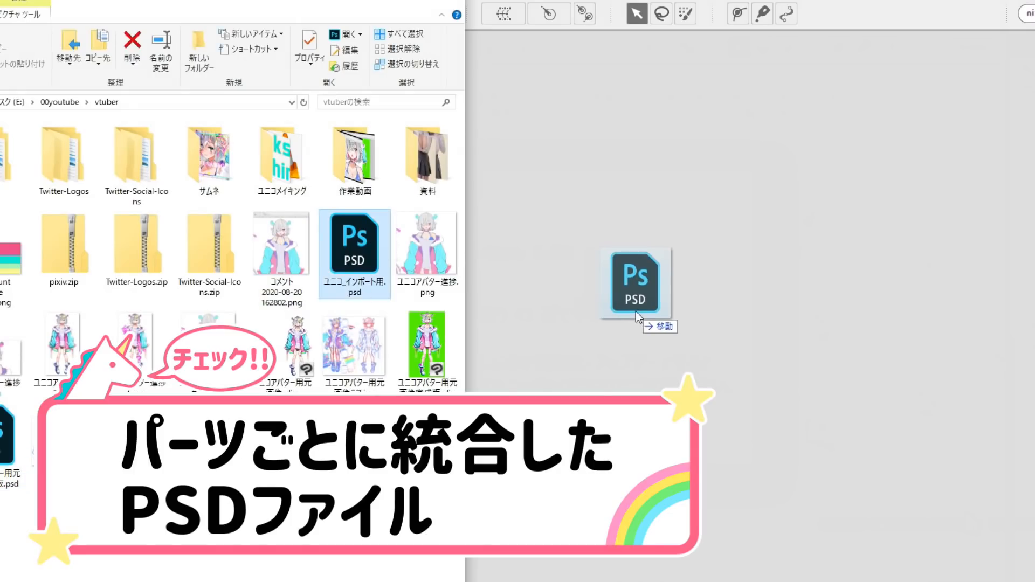
pyautogui.moveTo(636, 312); pyautogui.dragTo(636, 312)
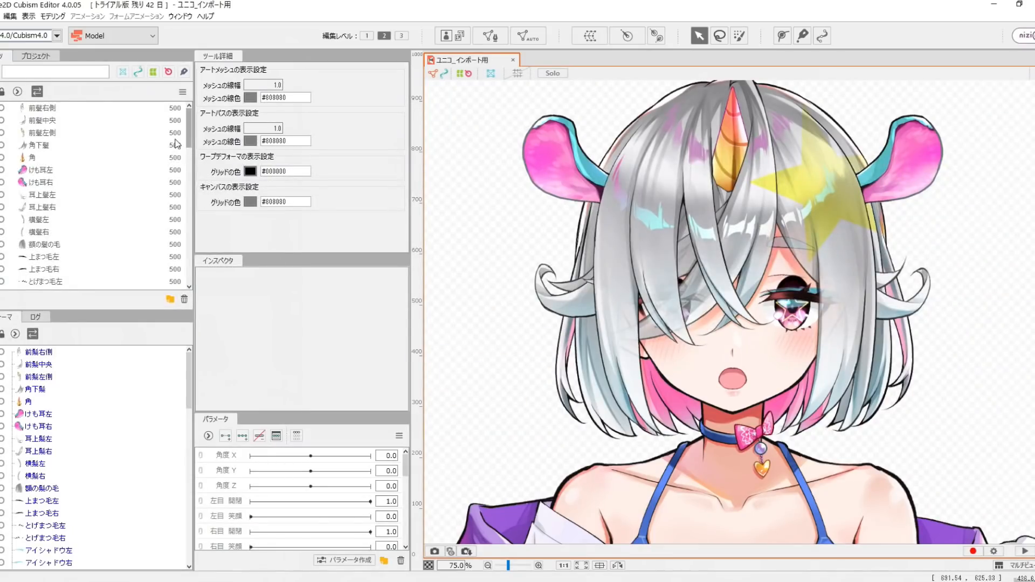
# - Set the clipping of the 瞳左 art mesh to ArtMesh28 and accept the clipping mask notice
pyautogui.moveTo(188, 138); pyautogui.dragTo(190, 244)
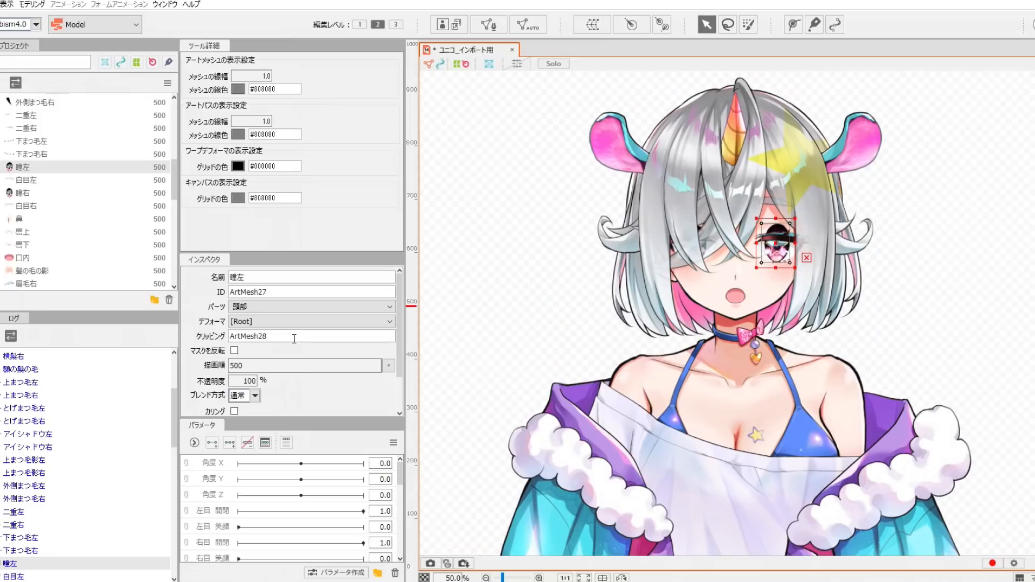
pyautogui.press('Return')
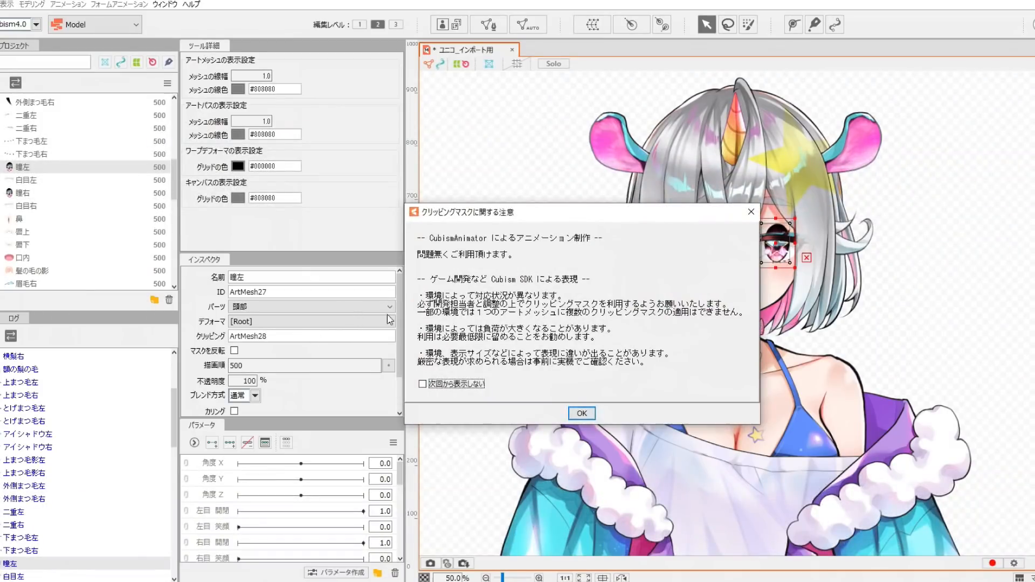
pyautogui.click(581, 414)
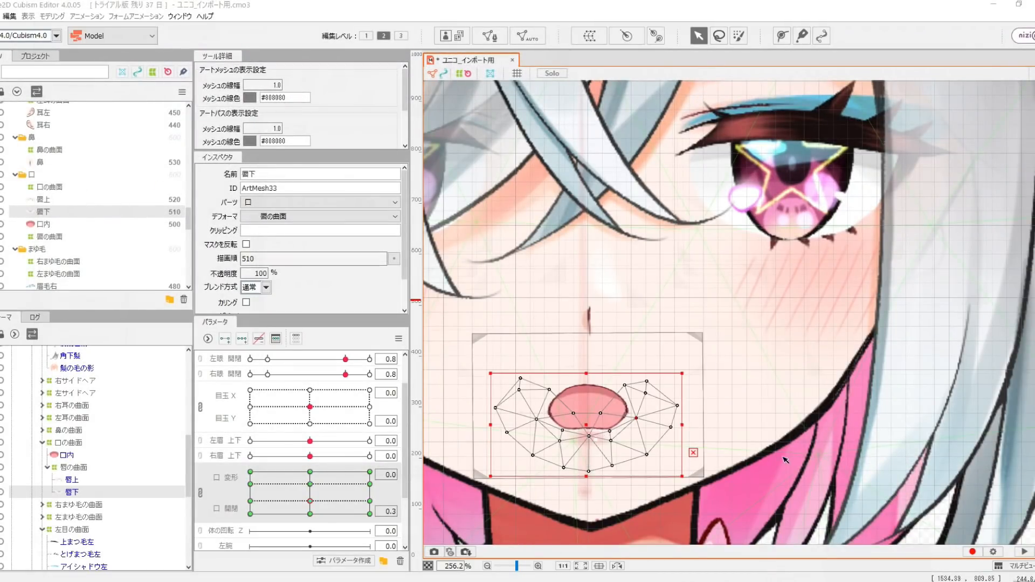
# - Switch from the lower-lip mesh to the upper-lip mesh 唇上 and examine its shape around the mouth
pyautogui.click(652, 422)
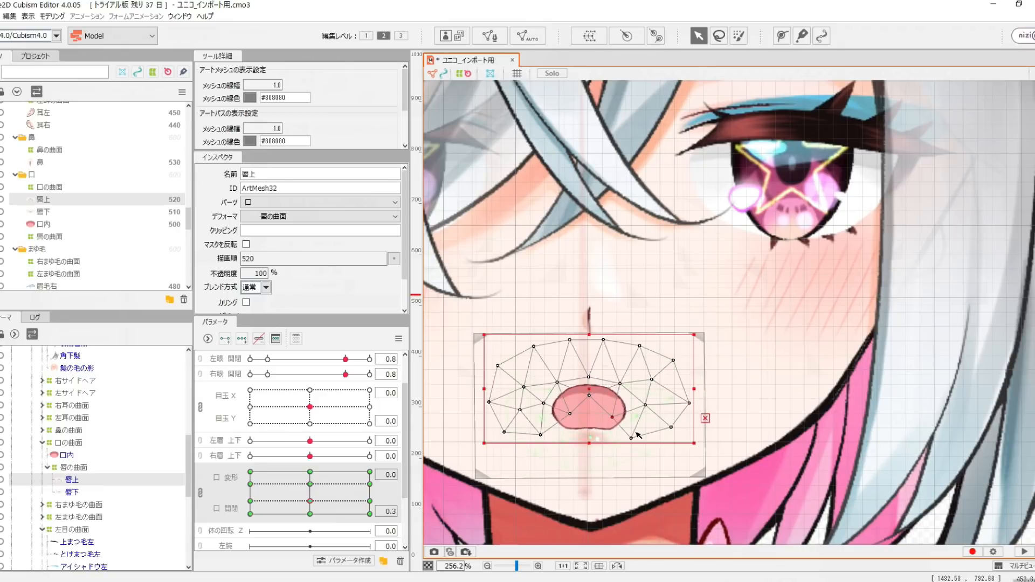
pyautogui.scroll(2, 593, 409)
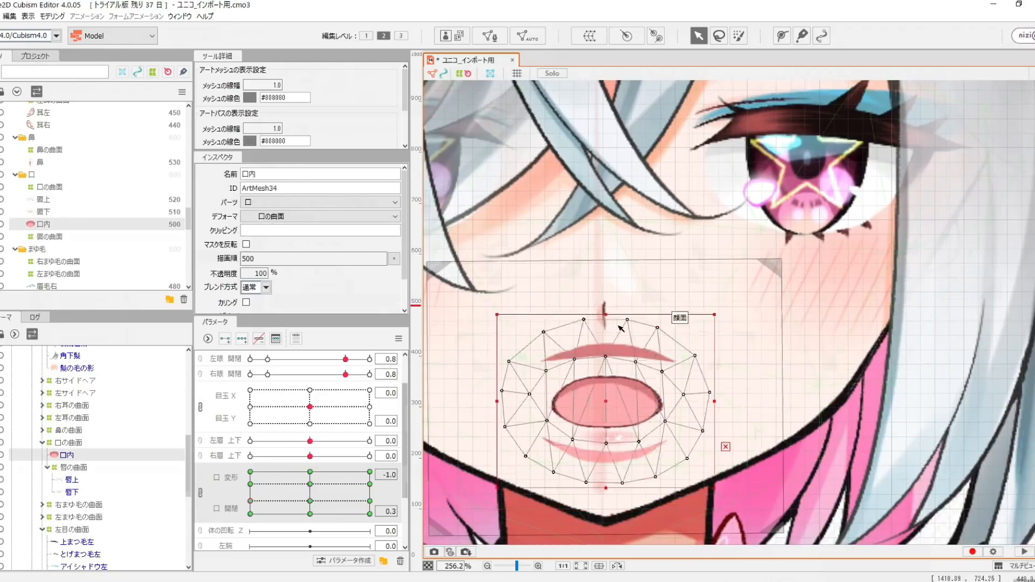
pyautogui.doubleClick(623, 356)
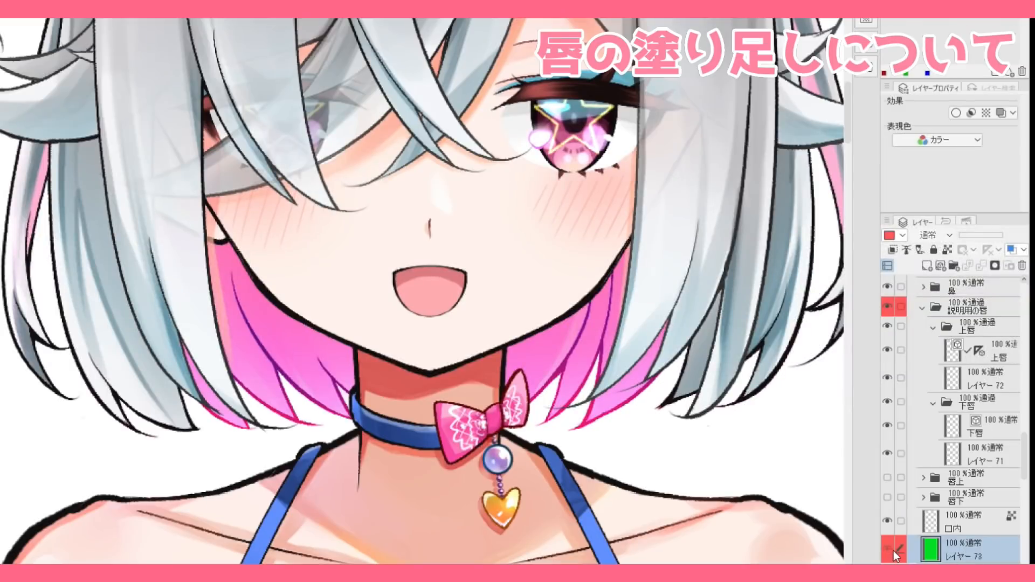
# - In CLIP STUDIO PAINT, show the green layer and examine the 上唇 and 下唇 fills separately over it, ending on レイヤー 72
pyautogui.click(894, 551)
pyautogui.moveTo(888, 402); pyautogui.dragTo(889, 379)
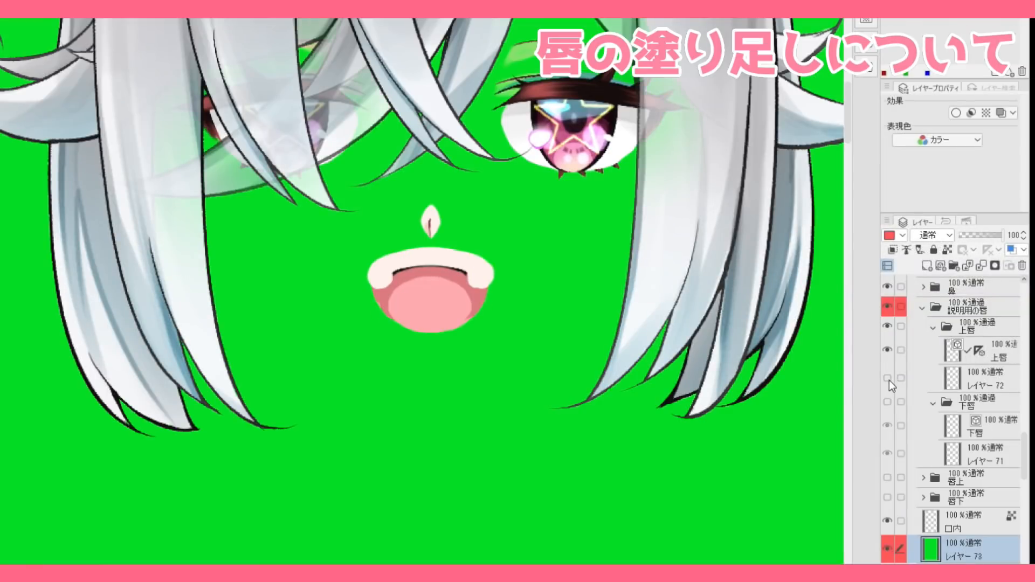
pyautogui.click(888, 326)
pyautogui.click(887, 401)
pyautogui.click(888, 453)
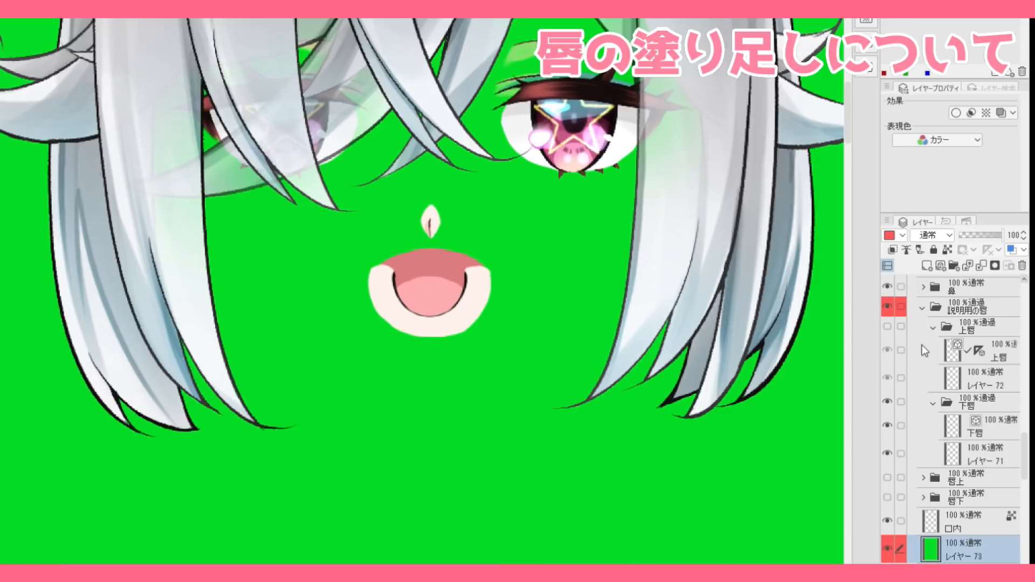
pyautogui.click(1000, 387)
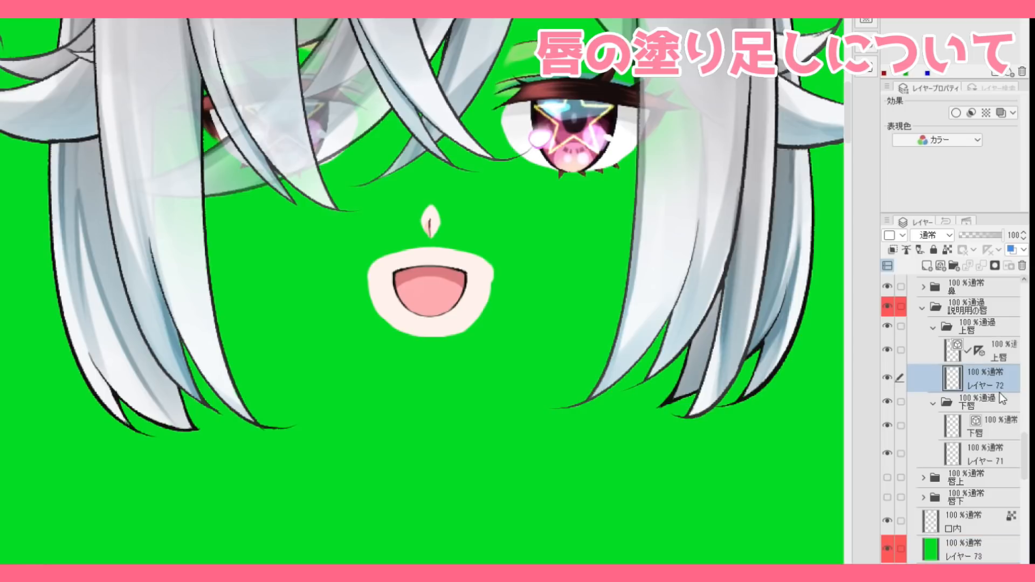
# - Apply the border effect to レイヤー 72
pyautogui.click(956, 114)
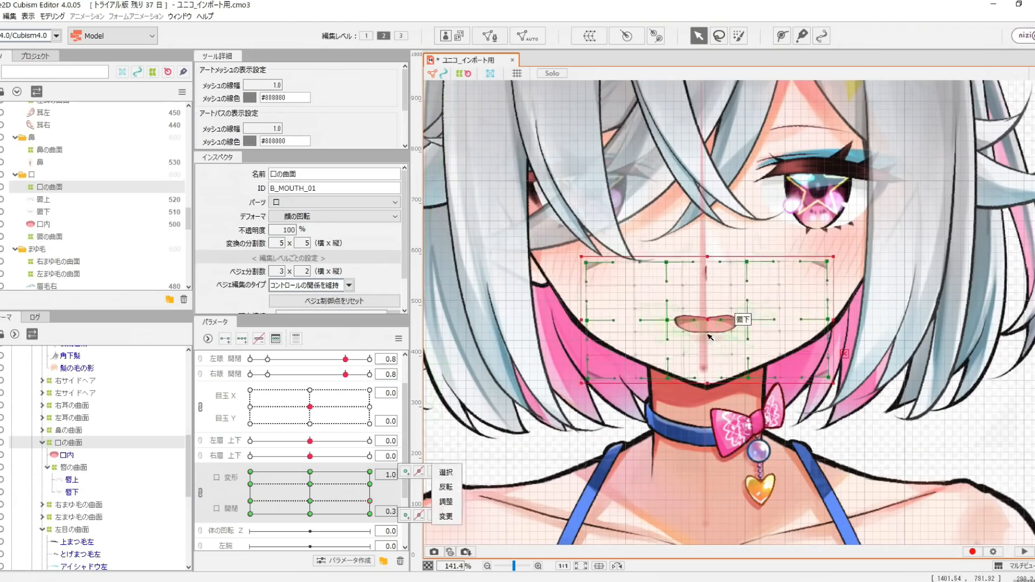
# - In Live2D Cubism Editor, adjust the 唇上 and 唇下 meshes for the open mouth at 口 変形 -1.0 and 口 開閉 1.0
pyautogui.scroll(4, 706, 335)
pyautogui.click(72, 480)
pyautogui.click(72, 492)
pyautogui.click(71, 480)
pyautogui.scroll(3, 647, 291)
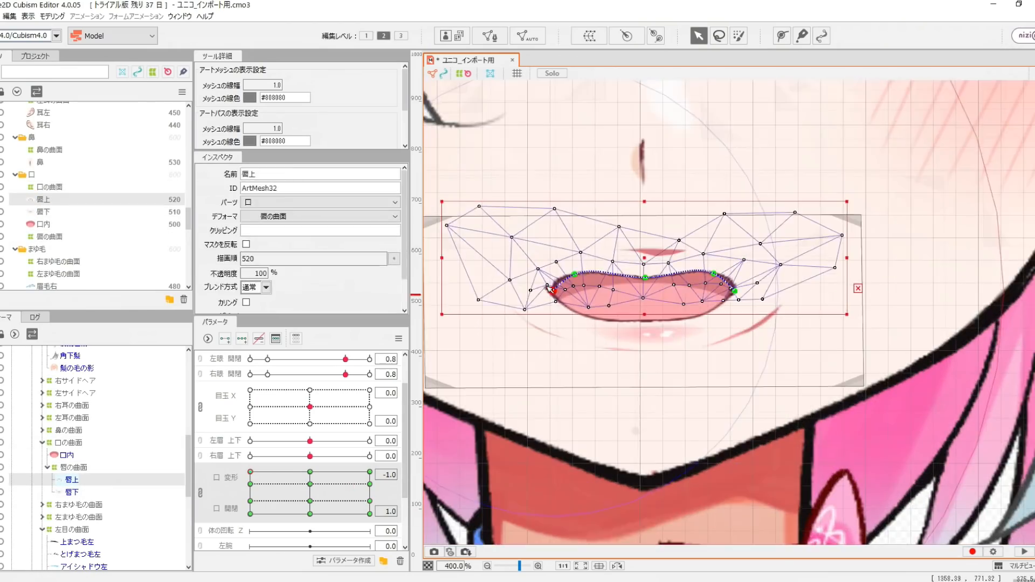
pyautogui.click(71, 492)
pyautogui.scroll(3, 647, 291)
pyautogui.scroll(2, 629, 323)
pyautogui.click(72, 480)
pyautogui.scroll(-6, 742, 270)
# - Adjust the 口の曲面 deformer and the lower lip 唇下 for 口 変形 -1.0 and 口 開閉 0.0
pyautogui.click(69, 443)
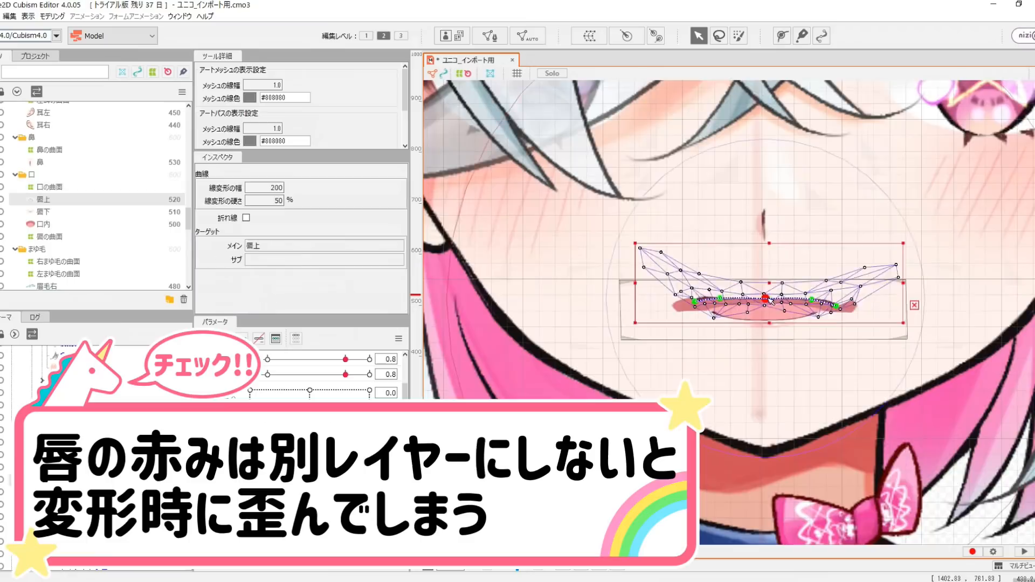
pyautogui.scroll(5, 770, 300)
pyautogui.hotkey('ctrl', 'e')
# - Edit the upper-lip mesh 唇上 around the corner of the closed mouth
pyautogui.hotkey('ctrl', 'e')
pyautogui.scroll(-2, 728, 280)
pyautogui.click(853, 268)
pyautogui.click(44, 212)
pyautogui.scroll(7, 841, 281)
pyautogui.scroll(-4, 675, 237)
pyautogui.click(43, 199)
pyautogui.click(854, 328)
pyautogui.hotkey('ctrl', 'e')
pyautogui.hotkey('ctrl', 'e')
pyautogui.click(751, 328)
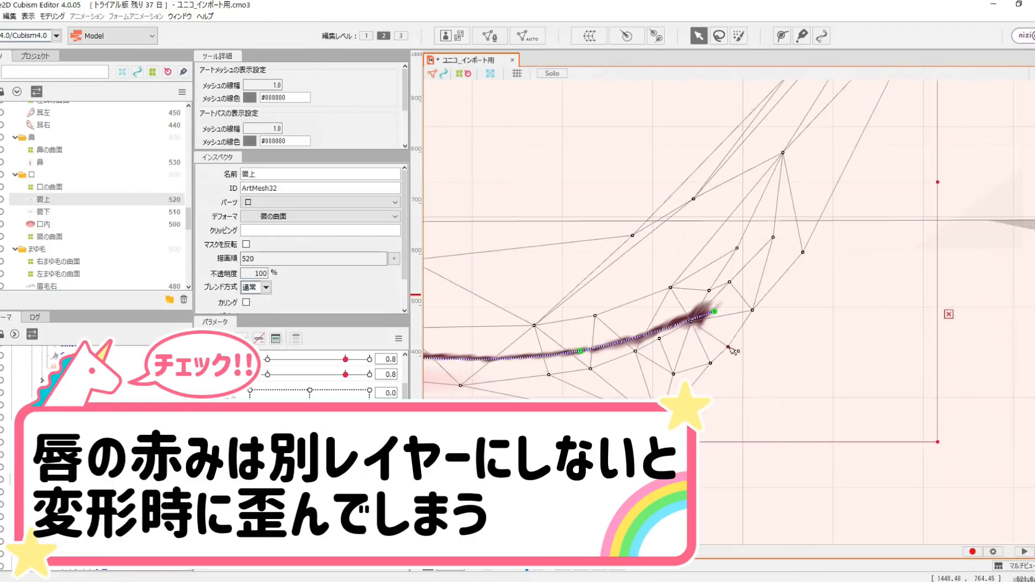
pyautogui.hotkey('ctrl', 'e')
pyautogui.click(796, 276)
pyautogui.hotkey('ctrl', 'e')
pyautogui.hotkey('ctrl', 'e')
pyautogui.hotkey('ctrl', 'e')
pyautogui.scroll(-6, 642, 270)
# - Refine the closed smile of 唇上 and 唇下 at 口 変形 1.0 and 口 開閉 0.0, ending on 口の曲面
pyautogui.click(49, 237)
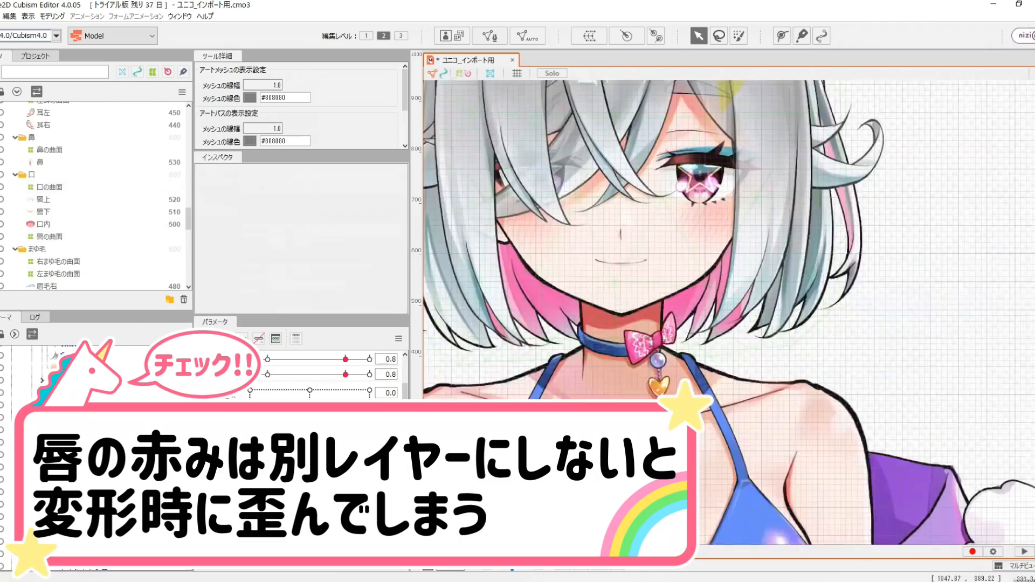
pyautogui.click(43, 199)
pyautogui.scroll(7, 620, 270)
pyautogui.click(523, 320)
pyautogui.scroll(-2, 598, 302)
pyautogui.click(43, 212)
pyautogui.scroll(-3, 705, 356)
pyautogui.click(115, 443)
pyautogui.scroll(3, 672, 351)
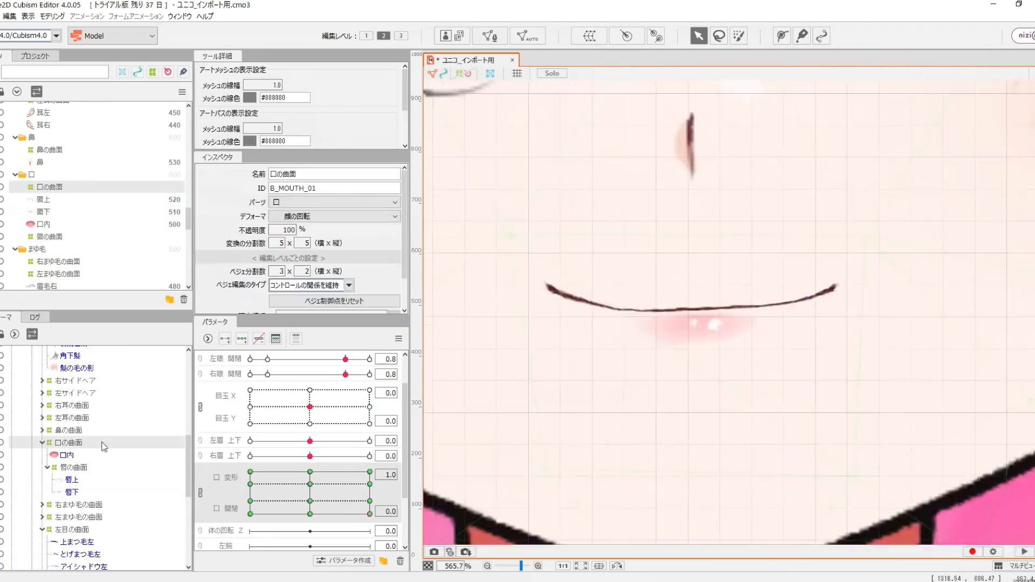
# - Open the smiling mouth slightly by raising 口 開閉 with 口 変形 at 1.0 and examine the lip shapes
pyautogui.scroll(-5, 534, 323)
pyautogui.click(519, 361)
pyautogui.scroll(-5, 520, 361)
pyautogui.moveTo(370, 514); pyautogui.dragTo(370, 501)
pyautogui.click(62, 476)
pyautogui.scroll(7, 598, 302)
pyautogui.scroll(-3, 593, 324)
# - Select the mouth art meshes together with 口の曲面 and 唇の曲面 around the opened mouth
pyautogui.click(49, 247)
pyautogui.click(43, 284)
pyautogui.click(612, 314)
pyautogui.moveTo(560, 319); pyautogui.dragTo(701, 388)
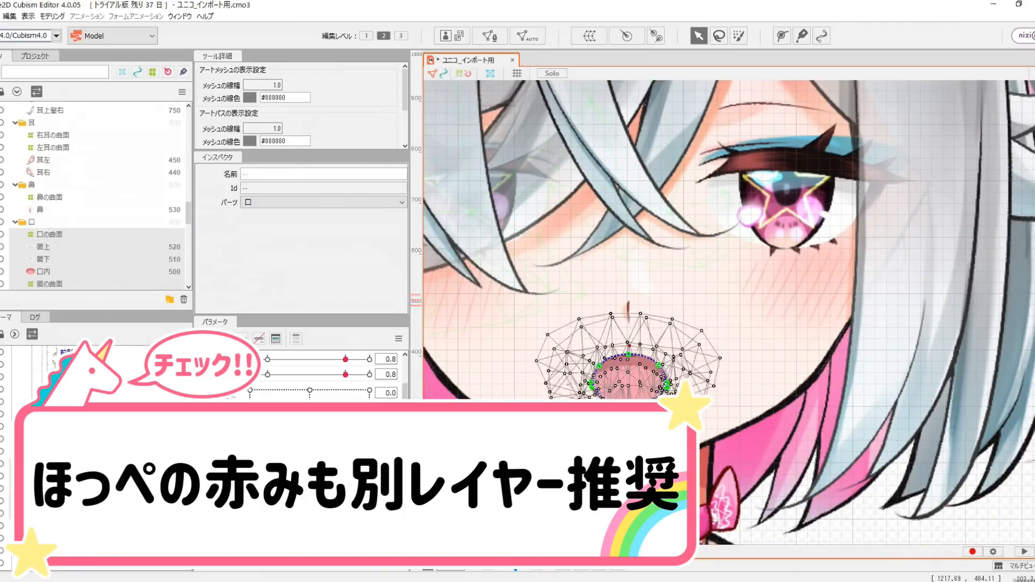
# - Select the 口内 art mesh and adjust it to fit behind the lips
pyautogui.click(43, 272)
pyautogui.scroll(4, 628, 350)
pyautogui.scroll(2, 701, 324)
pyautogui.click(807, 296)
pyautogui.click(555, 291)
pyautogui.scroll(-5, 620, 289)
# - Check the 口の曲面 and 唇の曲面 deformers at intermediate mouth shapes, and select the upper lip 唇上
pyautogui.click(49, 235)
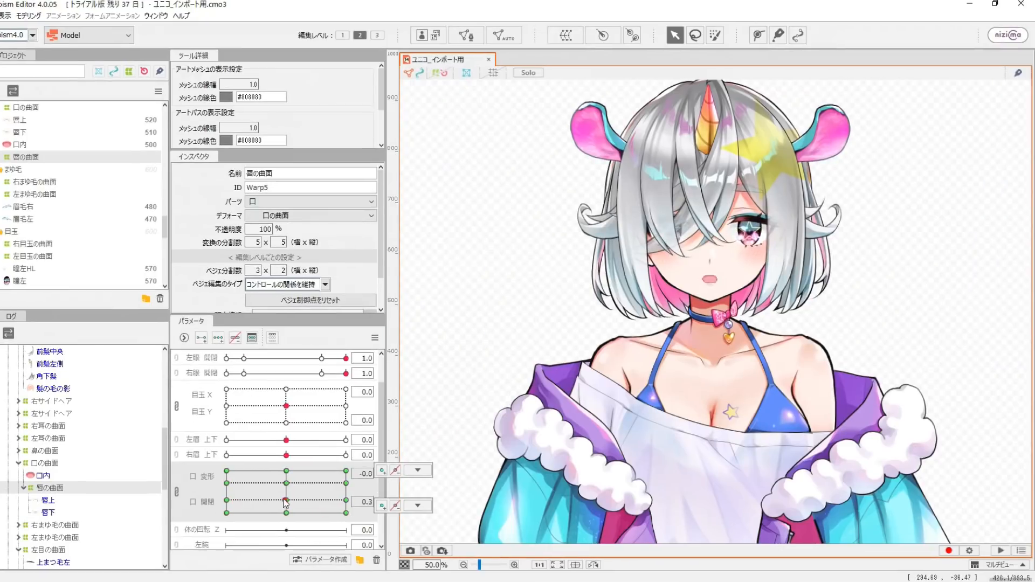
pyautogui.scroll(5, 749, 286)
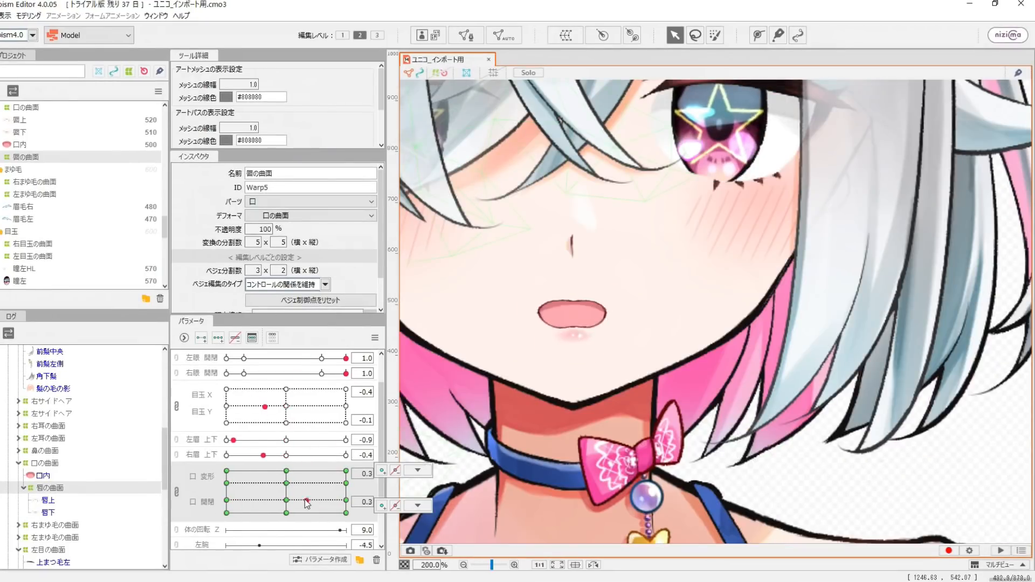
pyautogui.click(48, 500)
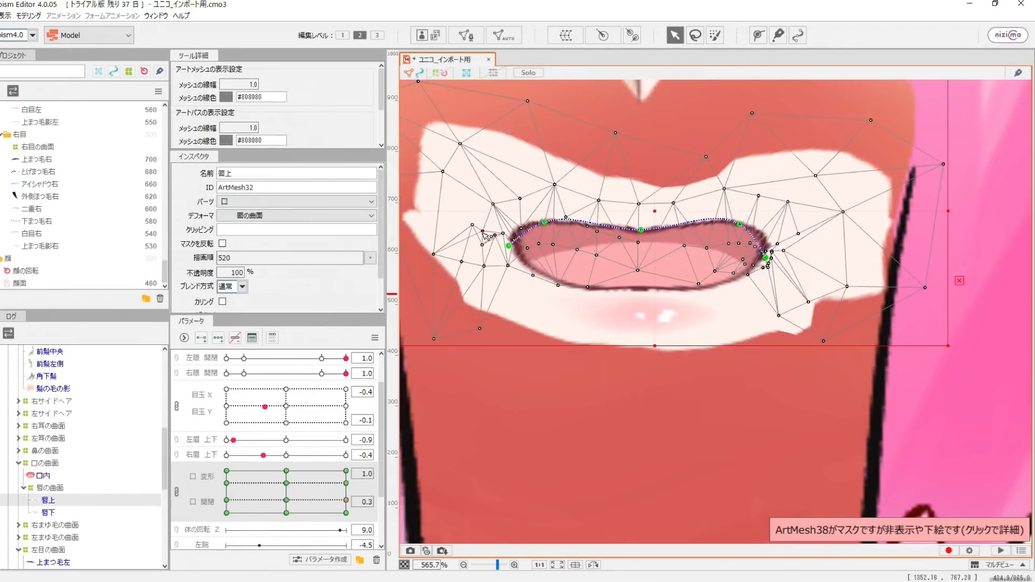
pyautogui.scroll(-5, 540, 323)
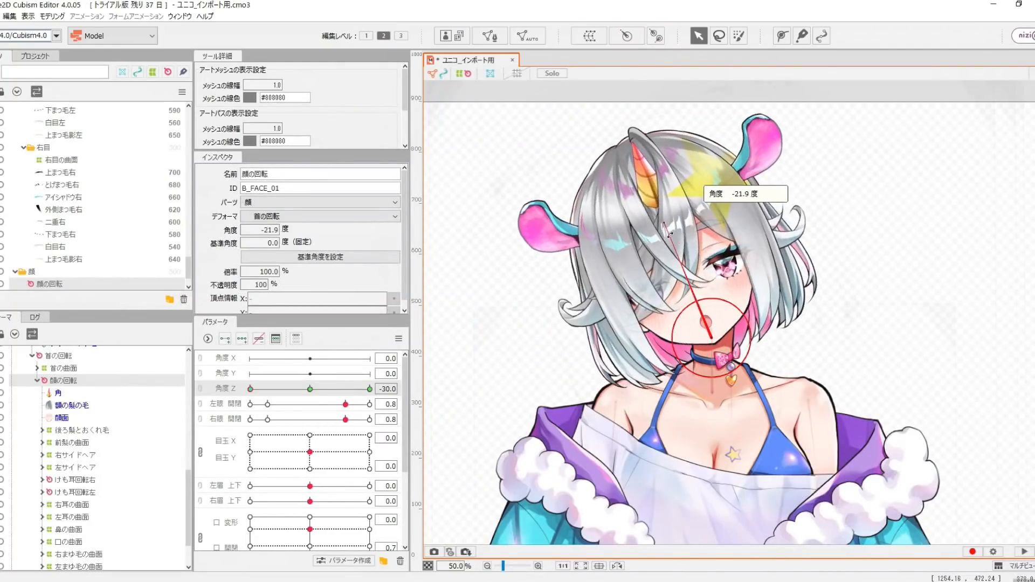
# - Tilt the 顔の回転 deformer about -22 degrees at 角度 Z -30.0 and 22 degrees at 30.0, and preview the head tilt
pyautogui.moveTo(669, 234); pyautogui.dragTo(666, 235)
pyautogui.scroll(-2, 665, 235)
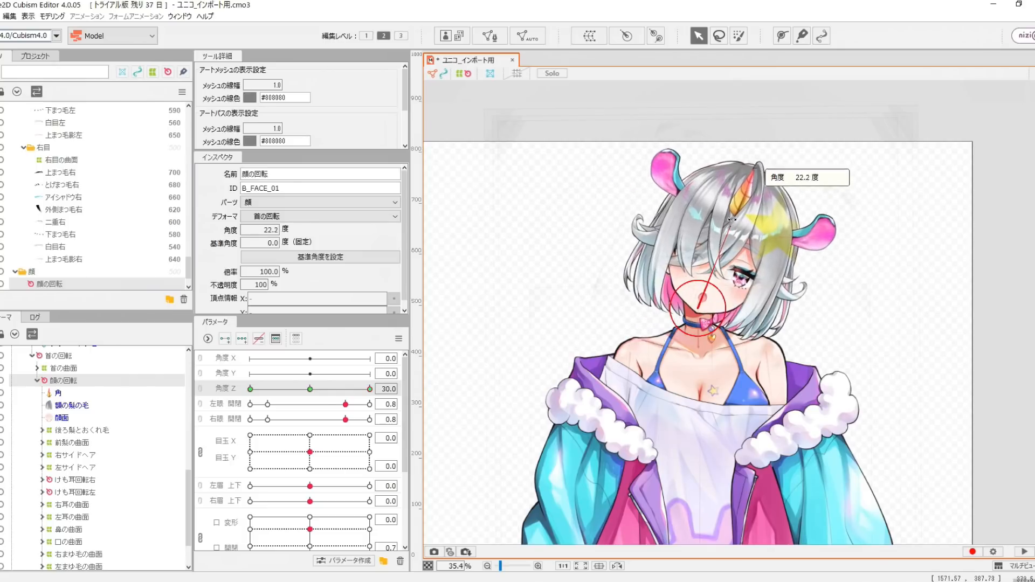
pyautogui.moveTo(310, 389); pyautogui.dragTo(250, 389)
pyautogui.click(627, 279)
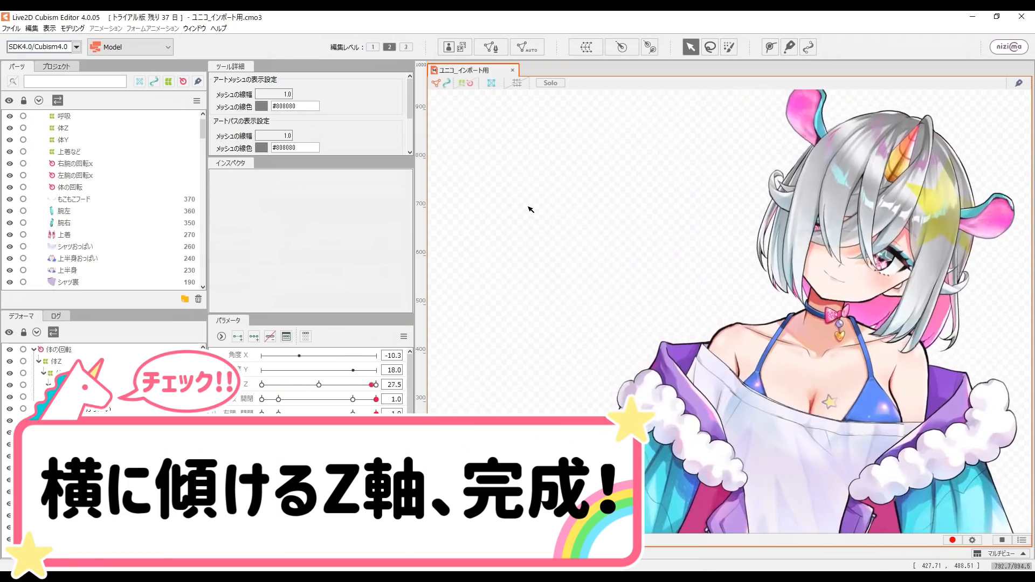
pyautogui.click(1003, 540)
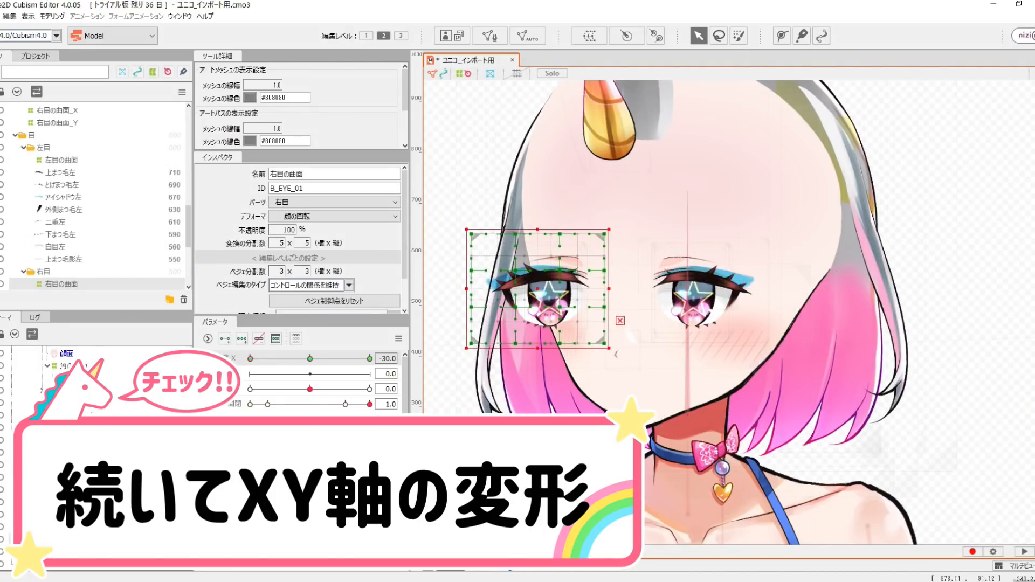
# - Shift the face features for the sideways turn and reshape the 右目の曲面 deformer in perspective at 角度 X -30.0
pyautogui.moveTo(468, 289); pyautogui.dragTo(522, 289)
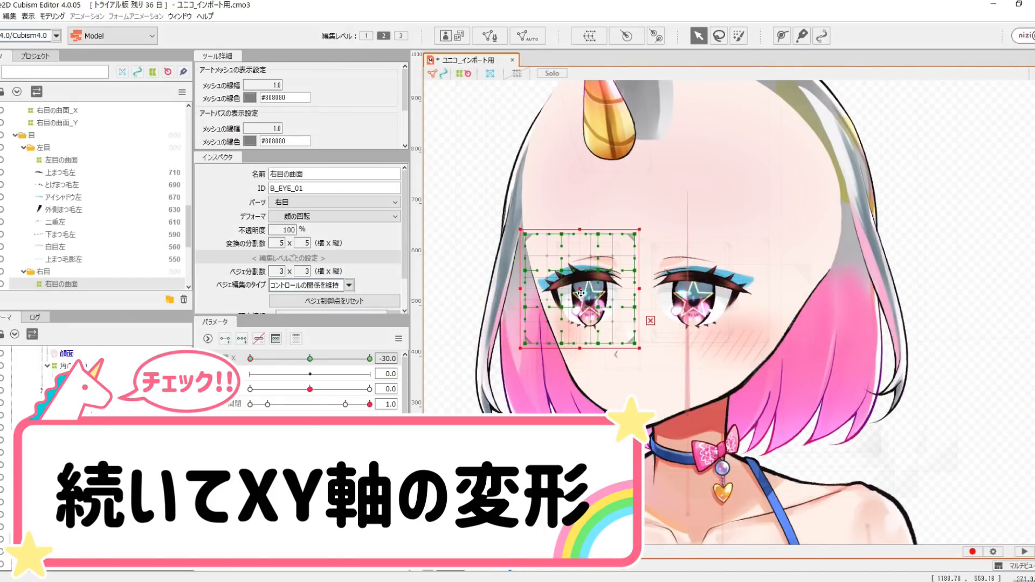
pyautogui.moveTo(585, 294); pyautogui.dragTo(583, 295)
pyautogui.scroll(3, 611, 272)
pyautogui.moveTo(642, 217); pyautogui.dragTo(641, 225)
pyautogui.moveTo(641, 269); pyautogui.dragTo(641, 274)
pyautogui.moveTo(590, 217); pyautogui.dragTo(591, 223)
pyautogui.moveTo(593, 272); pyautogui.dragTo(590, 272)
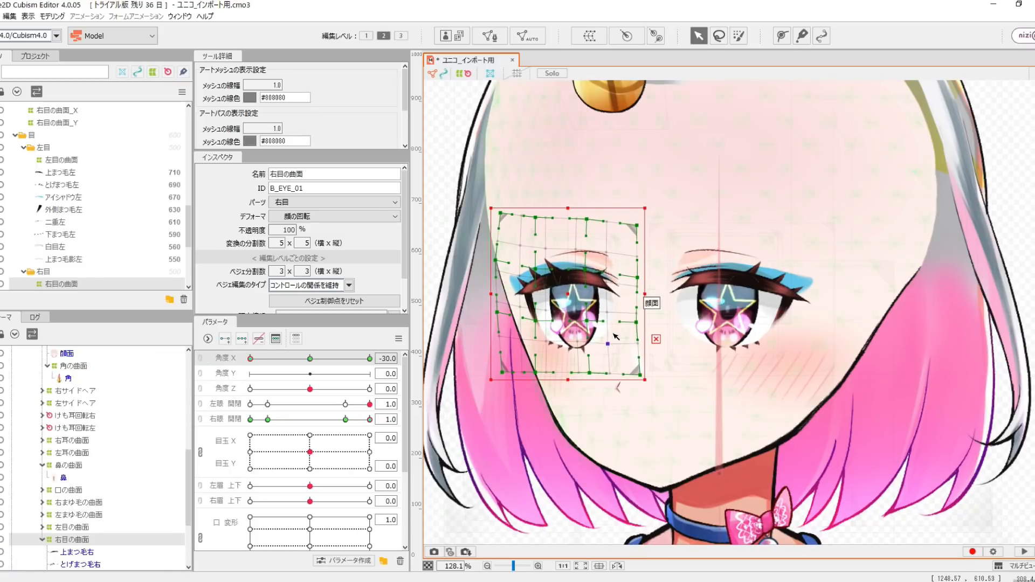
# - Move and reshape the 左目の曲面 deformer to match the turned face at 角度 X -30.0
pyautogui.click(773, 371)
pyautogui.scroll(-3, 773, 369)
pyautogui.moveTo(775, 313); pyautogui.dragTo(782, 314)
pyautogui.scroll(3, 782, 314)
pyautogui.moveTo(656, 394); pyautogui.dragTo(660, 394)
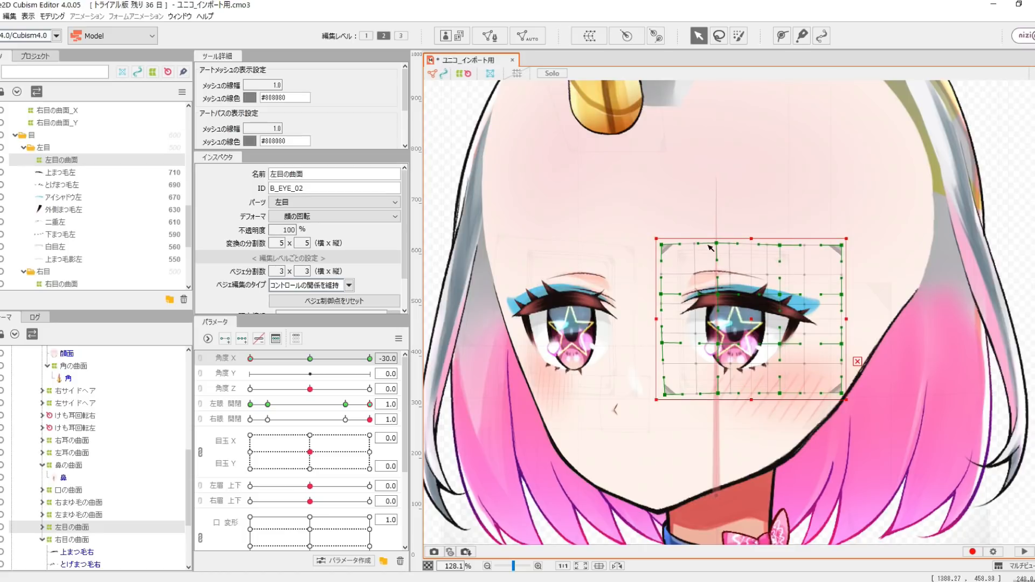
pyautogui.moveTo(844, 296); pyautogui.dragTo(848, 296)
pyautogui.scroll(-3, 766, 481)
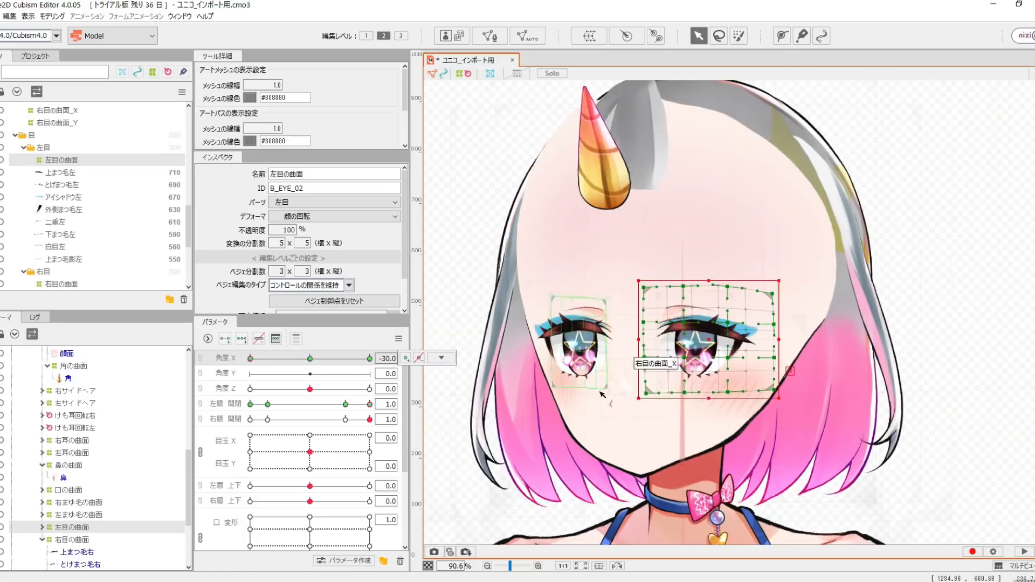
# - Deform 後ろ髪のXY曲面 for the diagonal head turn at 角度 X -30.0 and 角度 Y -30.0
pyautogui.scroll(3, 634, 393)
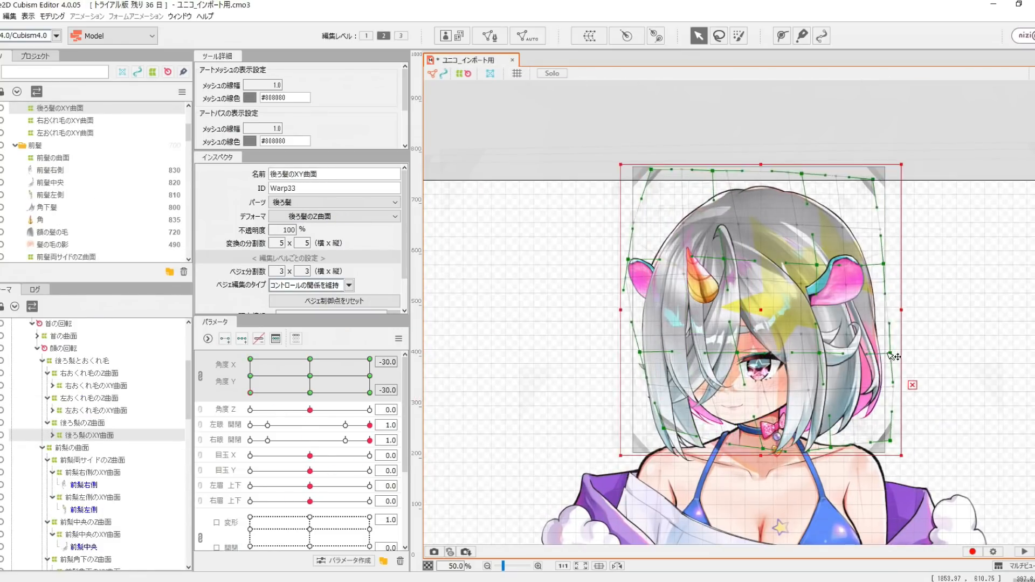
pyautogui.click(108, 517)
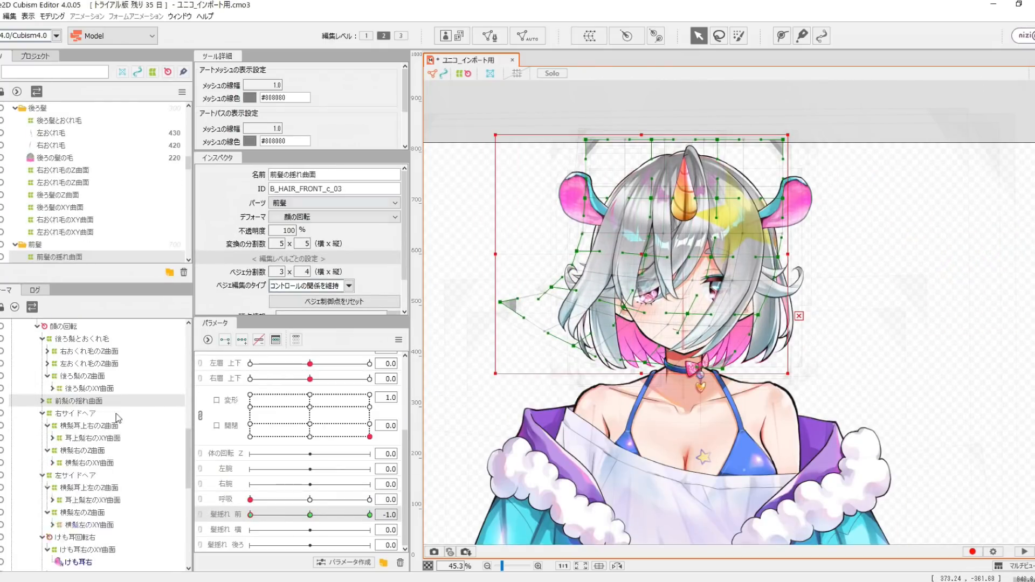
# - Check the butterfly deformers against 呼吸 and bend 左おくれ毛の揺れ曲面 outward at 髪揺れ 横 1.0
pyautogui.click(108, 463)
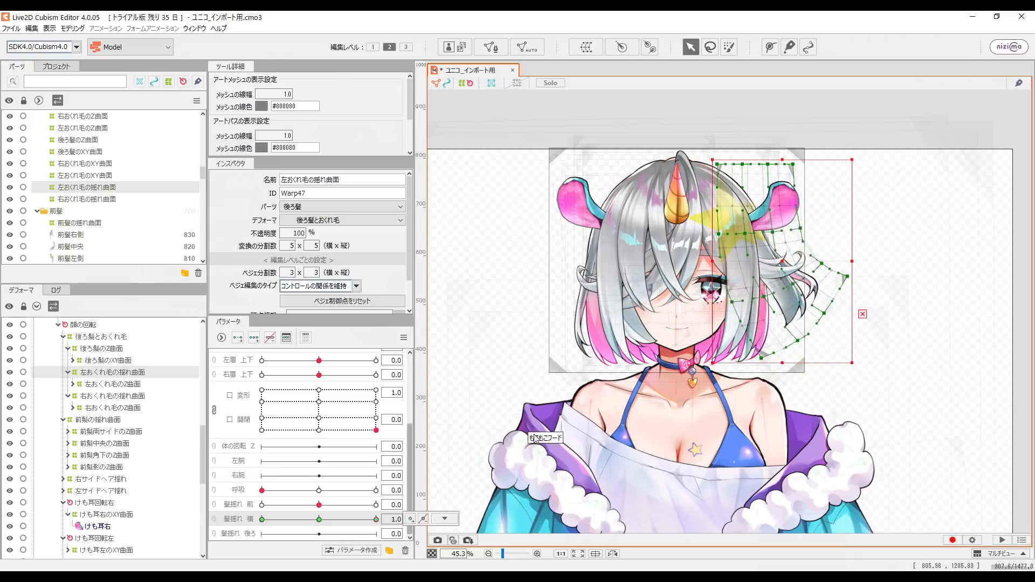
pyautogui.click(647, 315)
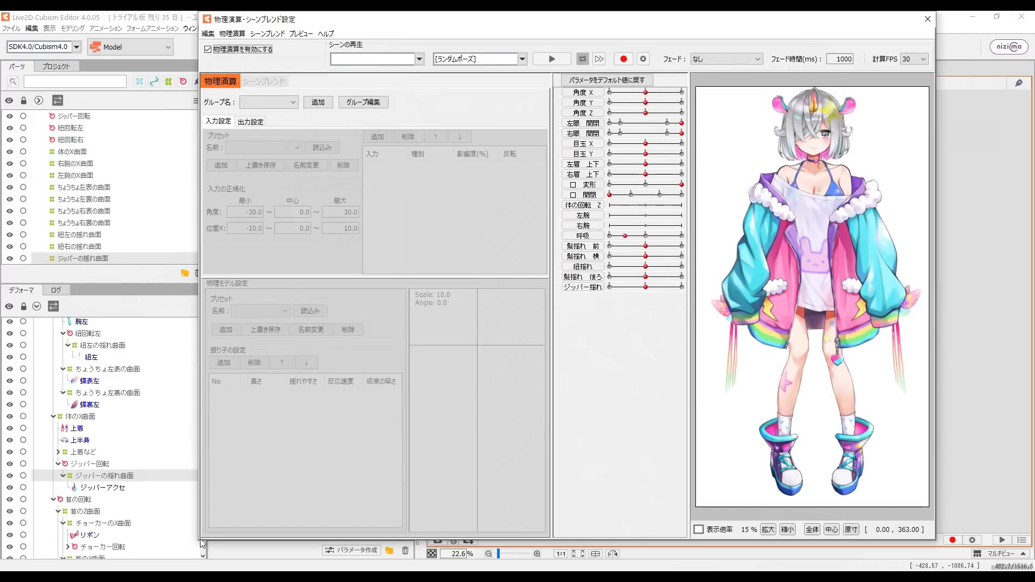
# - Edit the second pendulum's length in the 前髪 physics group and test the hair sway by changing 角度 Z
pyautogui.moveTo(199, 539); pyautogui.dragTo(15, 571)
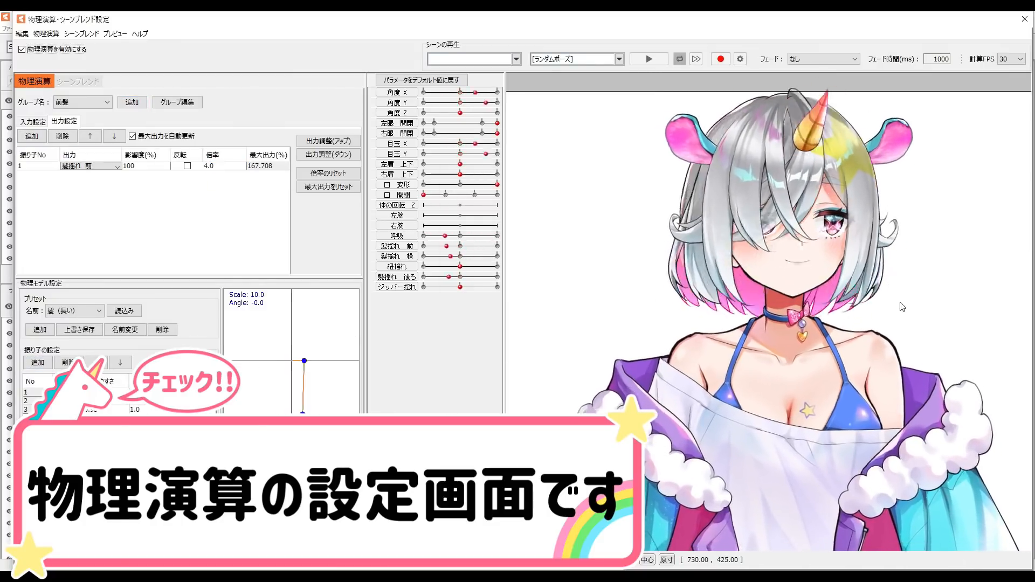
pyautogui.doubleClick(65, 401)
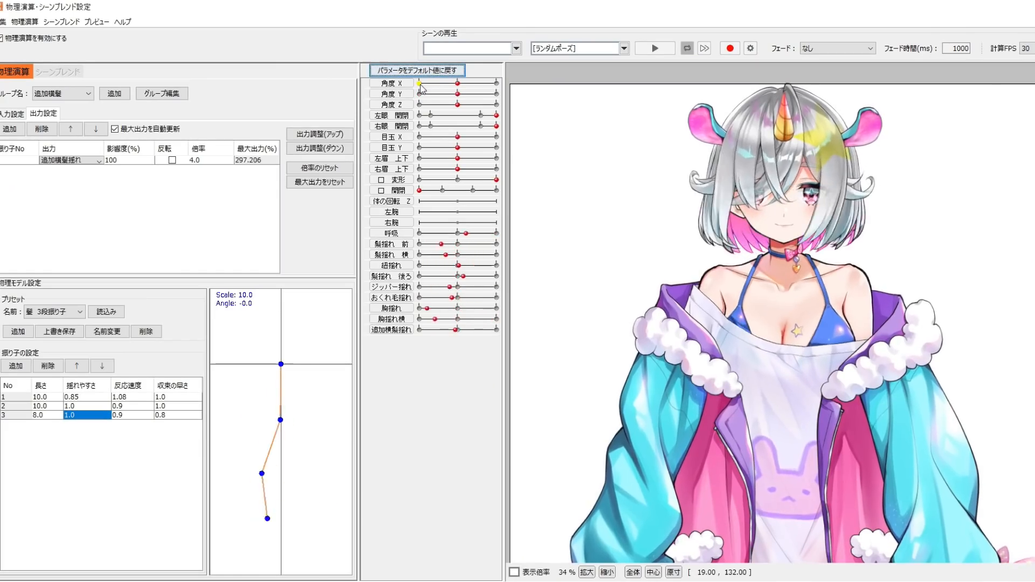
pyautogui.moveTo(421, 105); pyautogui.dragTo(535, 104)
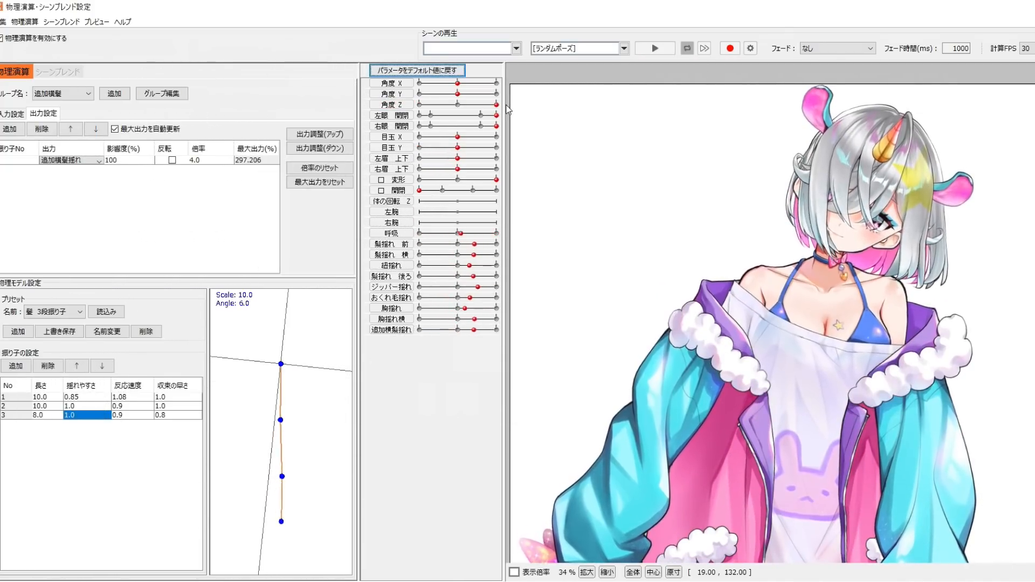
pyautogui.moveTo(506, 110)
pyautogui.mouseDown()
pyautogui.moveTo(384, 112)
pyautogui.moveTo(524, 109)
pyautogui.mouseUp()
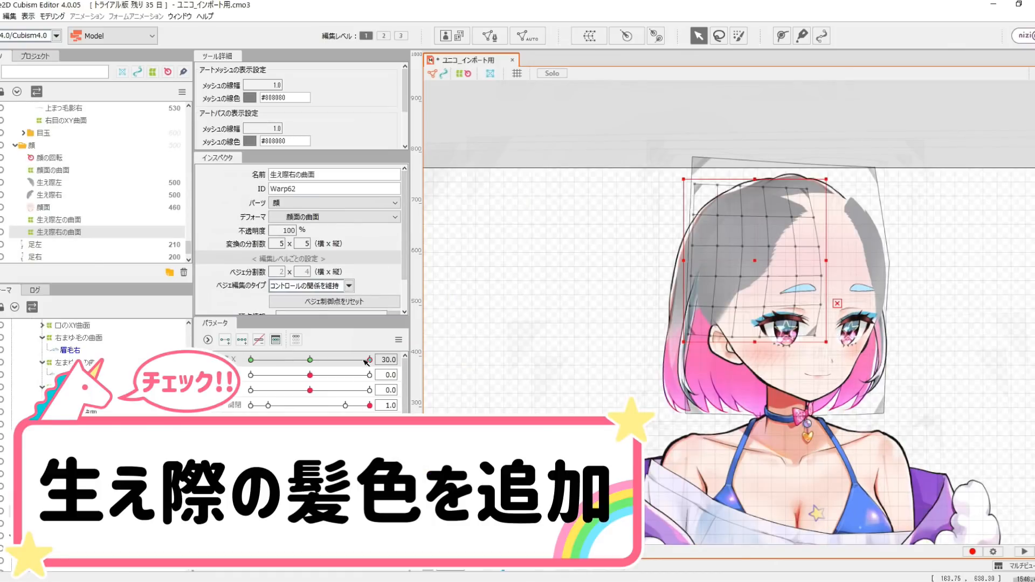
# - Turn the head to 角度 X -30.0 and fit the 生え際右の曲面 deformer to the hairline with the front hair hidden
pyautogui.moveTo(368, 361); pyautogui.dragTo(221, 348)
pyautogui.scroll(15, 51, 240)
pyautogui.scroll(-2, 51, 240)
pyautogui.click(0, 216)
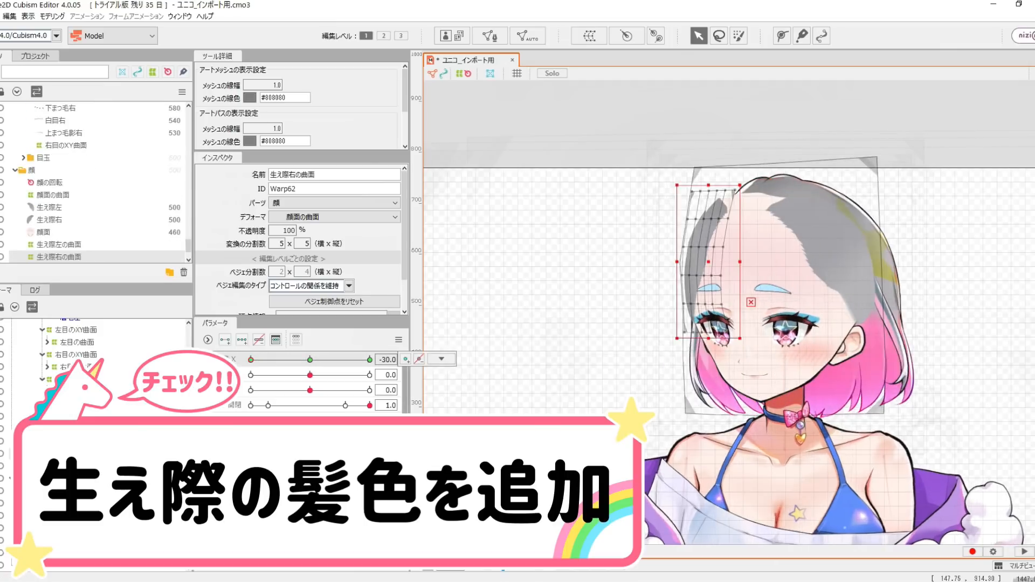
pyautogui.scroll(3, 732, 243)
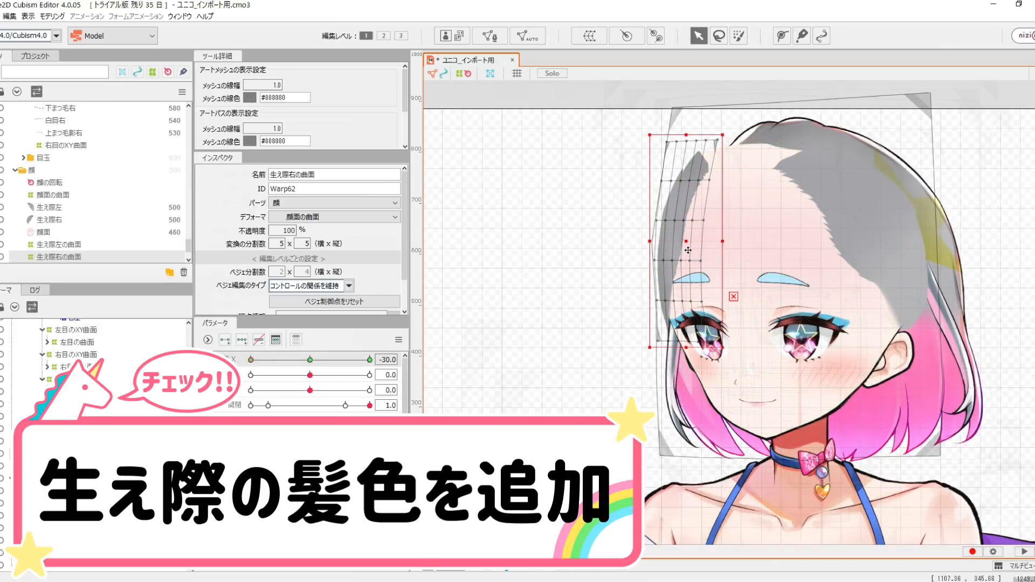
pyautogui.scroll(3, 689, 250)
pyautogui.click(465, 74)
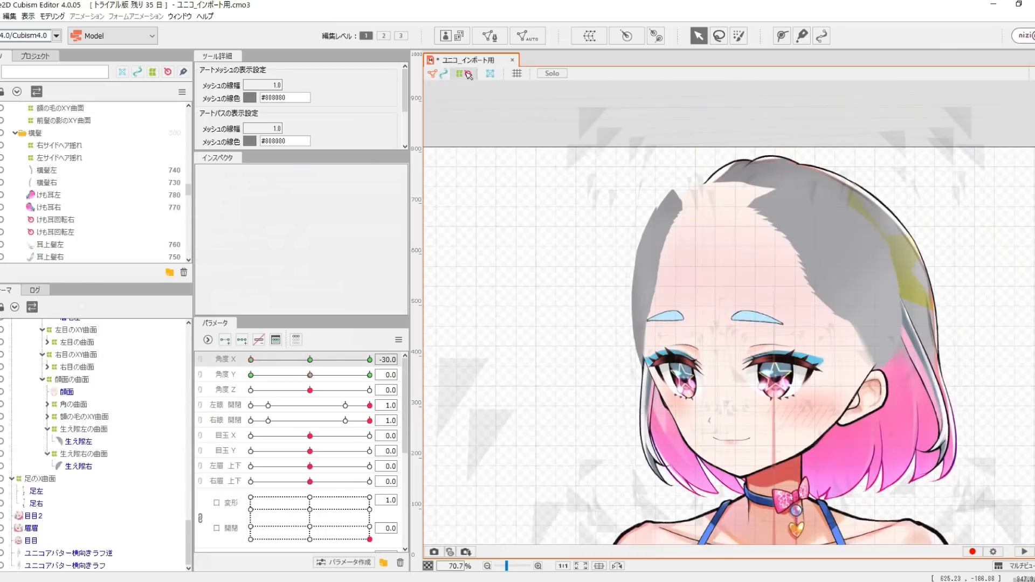
# - Select the 生え際左の曲面 deformer and turn 角度 X to -30.0 to fit the other hairline
pyautogui.click(84, 429)
pyautogui.click(399, 340)
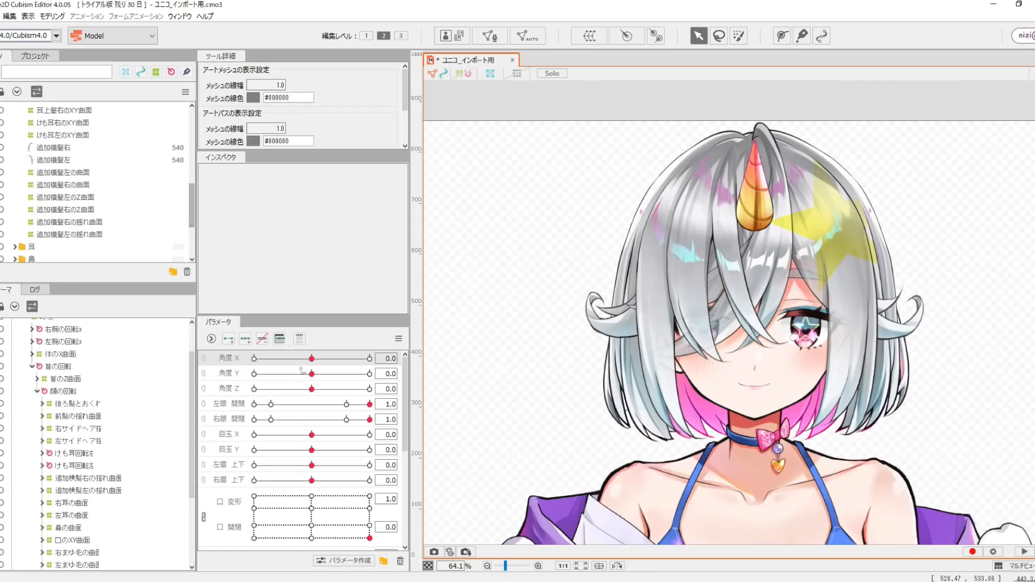
pyautogui.moveTo(312, 359); pyautogui.dragTo(241, 361)
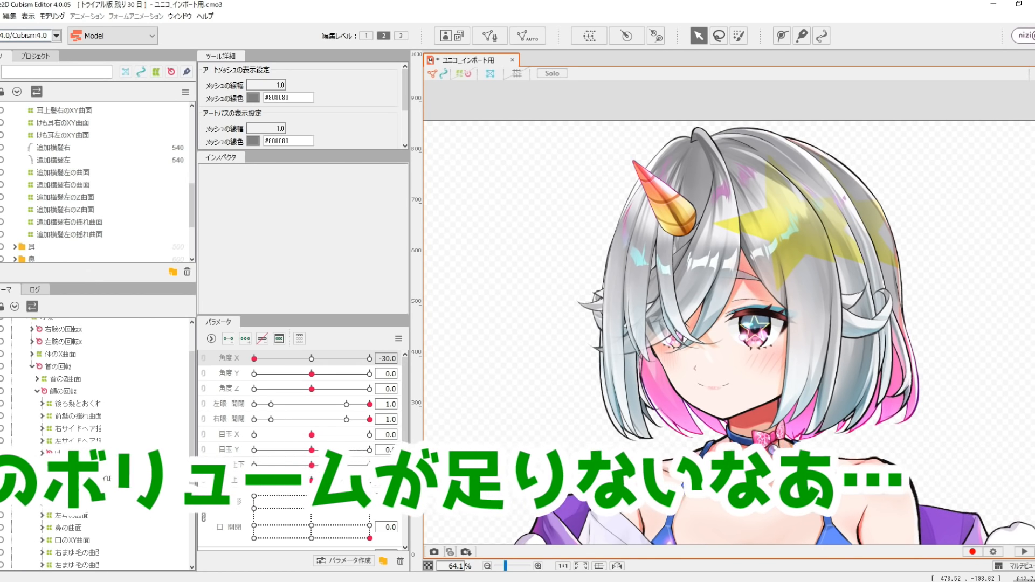
# - Examine the side-hair volume at 角度 Y -30.0, return 角度 X and 角度 Y to 0.0 and review the 横髪 parts
pyautogui.moveTo(312, 374); pyautogui.dragTo(245, 383)
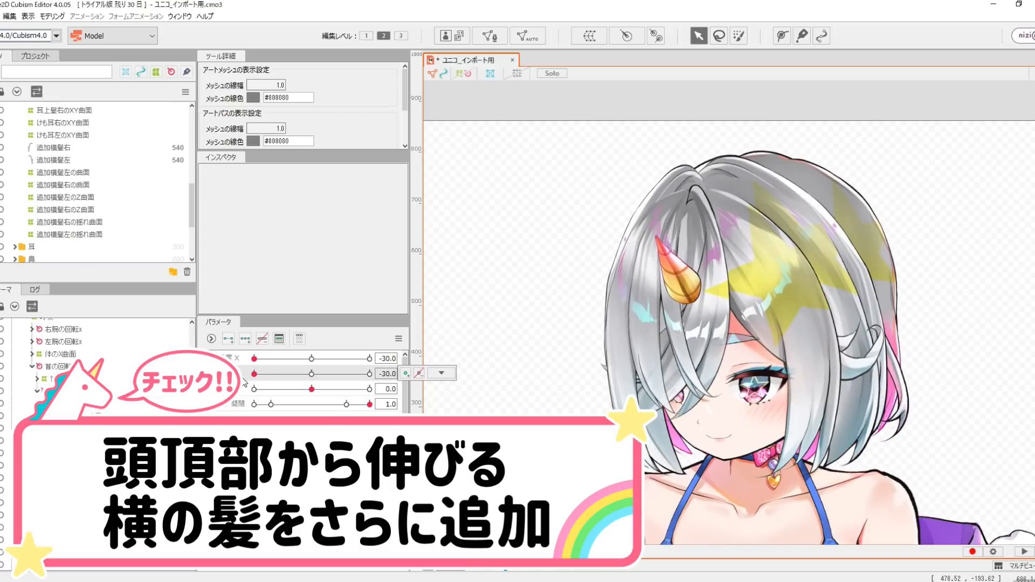
pyautogui.click(311, 373)
pyautogui.moveTo(254, 359); pyautogui.dragTo(312, 360)
pyautogui.scroll(6, 10, 173)
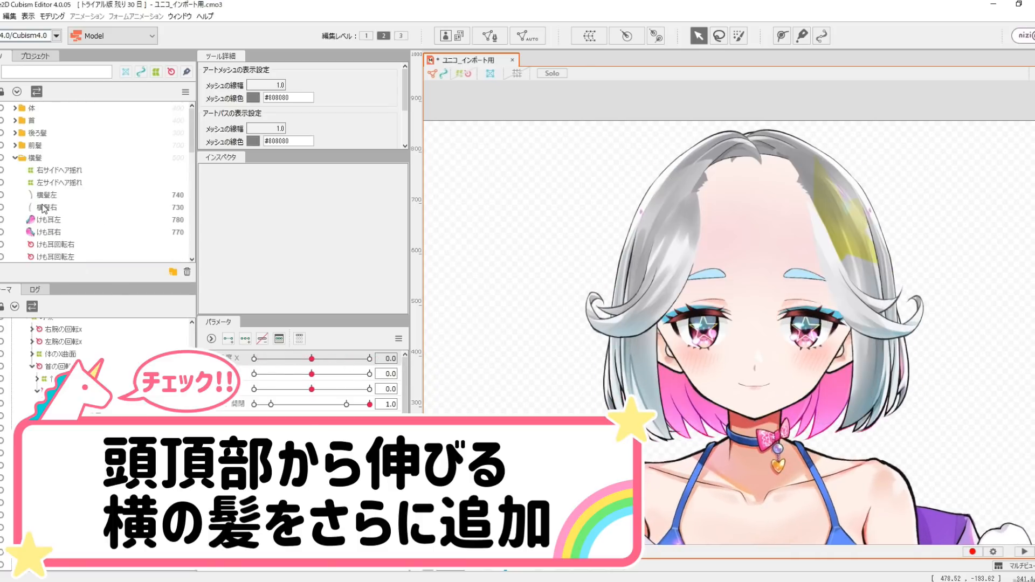
pyautogui.scroll(-2, 97, 178)
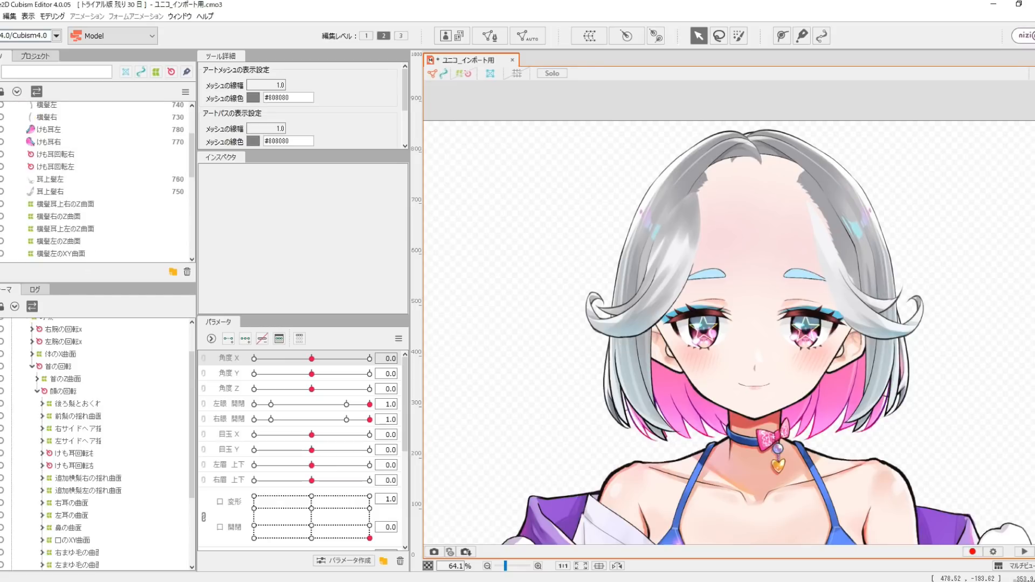
pyautogui.scroll(-4, 97, 181)
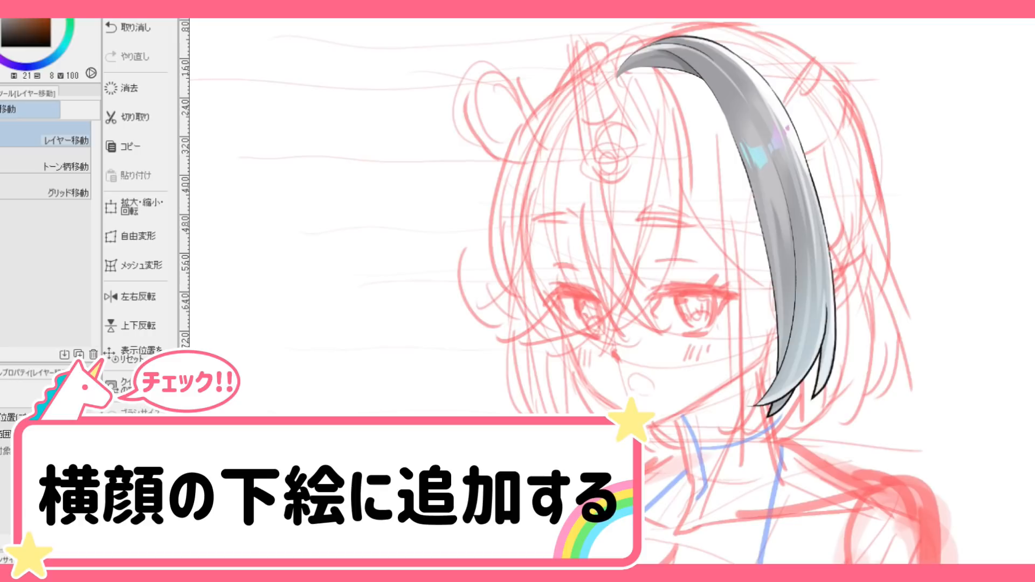
# - In CLIP STUDIO PAINT, paste the additional side-hair part into the profile rough sketch
pyautogui.hotkey('ctrl', 'v')
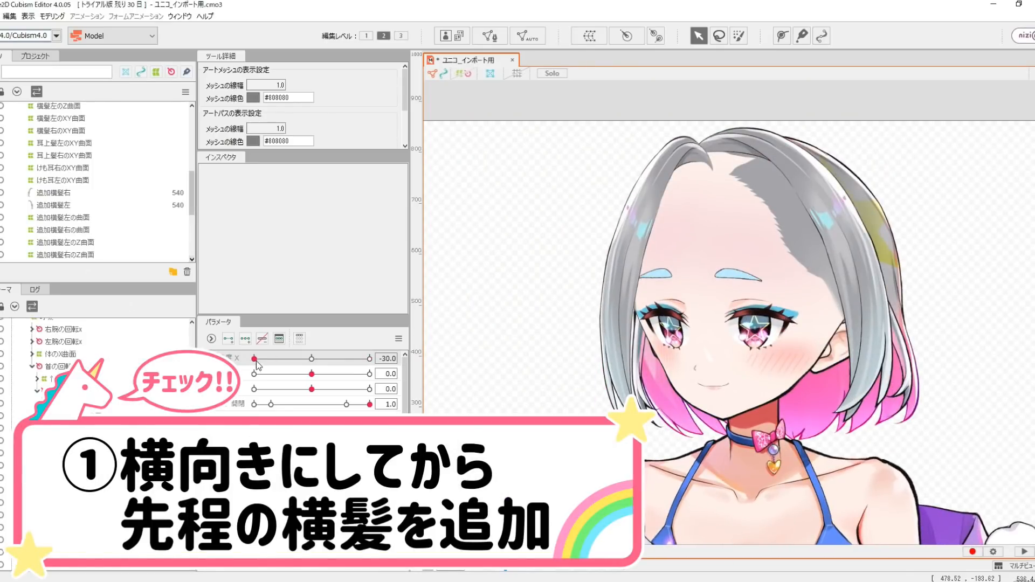
# - Compare the side-hair volume at 角度 Y -30.0 by toggling the 追加横髪左 and 追加横髪右 parts, and return 角度 Y to its centre
pyautogui.moveTo(256, 365)
pyautogui.mouseDown()
pyautogui.moveTo(310, 365)
pyautogui.moveTo(254, 374)
pyautogui.mouseUp()
pyautogui.click(0, 205)
pyautogui.click(0, 205)
pyautogui.click(0, 192)
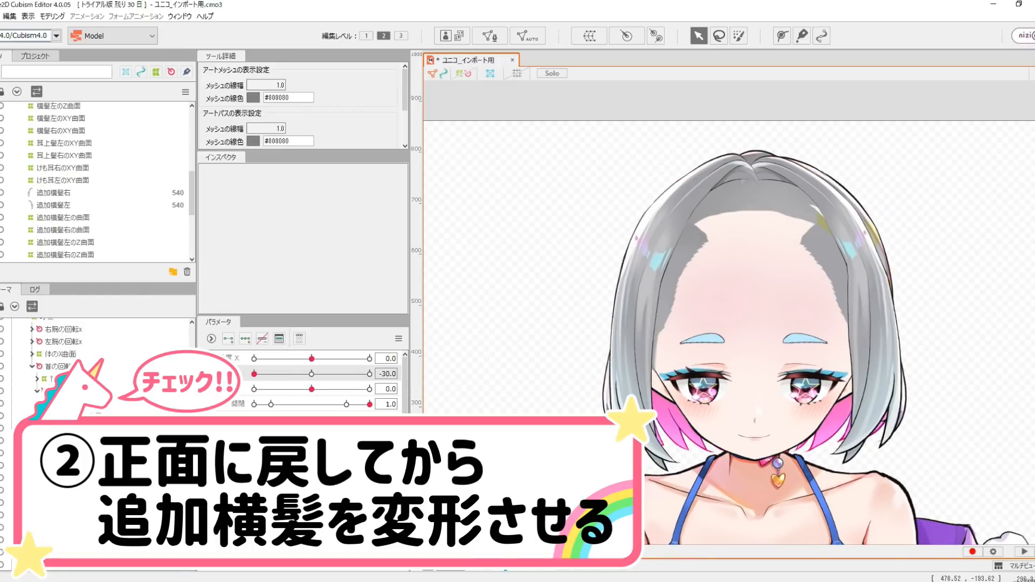
pyautogui.scroll(5, 11, 139)
pyautogui.click(0, 146)
pyautogui.moveTo(255, 374); pyautogui.dragTo(231, 376)
pyautogui.click(310, 376)
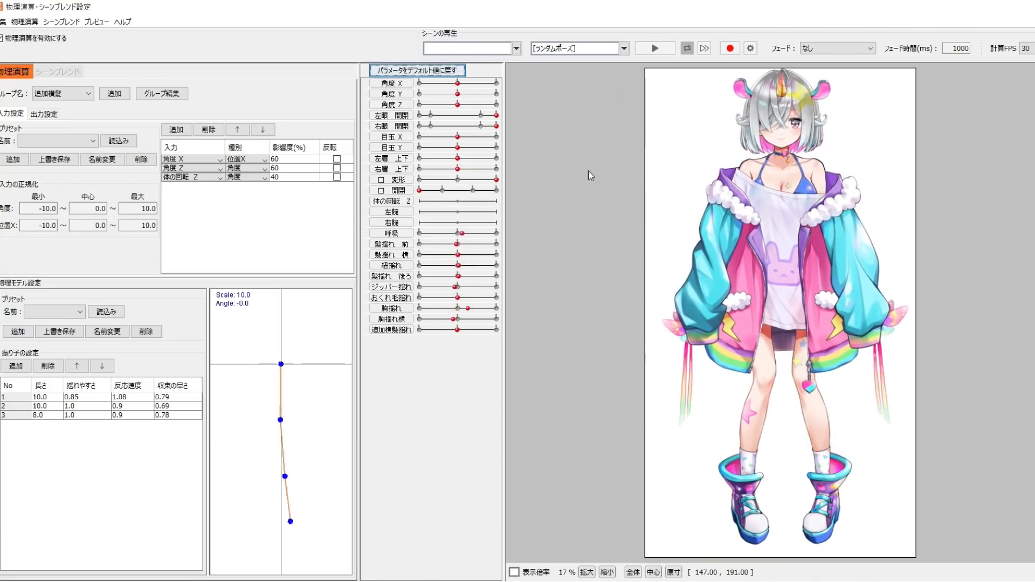
# - Preview the 追加横髪 physics group by playing back the random poses
pyautogui.click(655, 48)
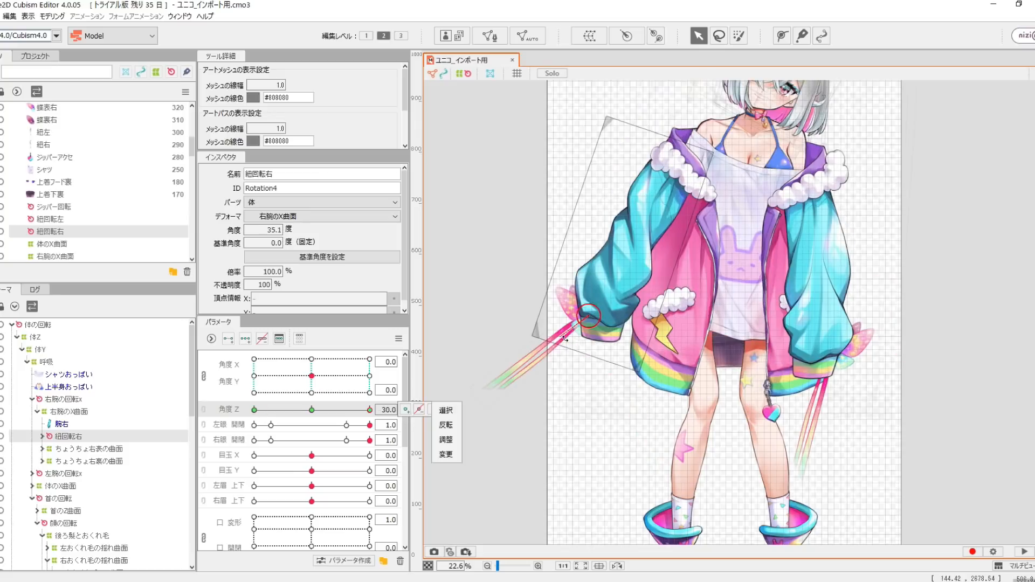
# - Adjust the 紐回転右 deformer at 角度 Z 30.0 and shape the 紐右の揺れ曲面 deformer at 紐揺れ 1.0
pyautogui.moveTo(564, 338); pyautogui.dragTo(620, 323)
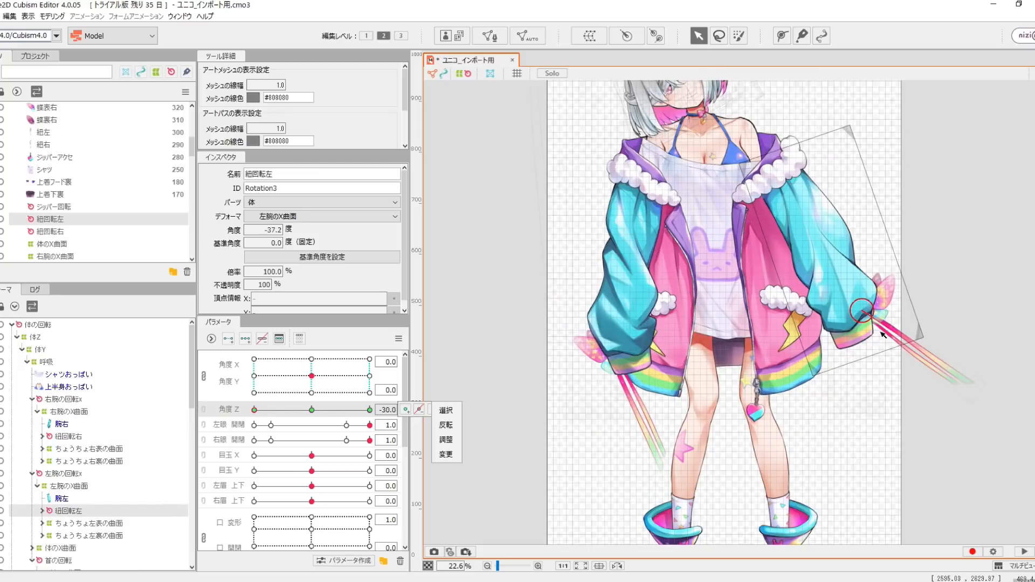
pyautogui.moveTo(884, 302); pyautogui.dragTo(629, 384)
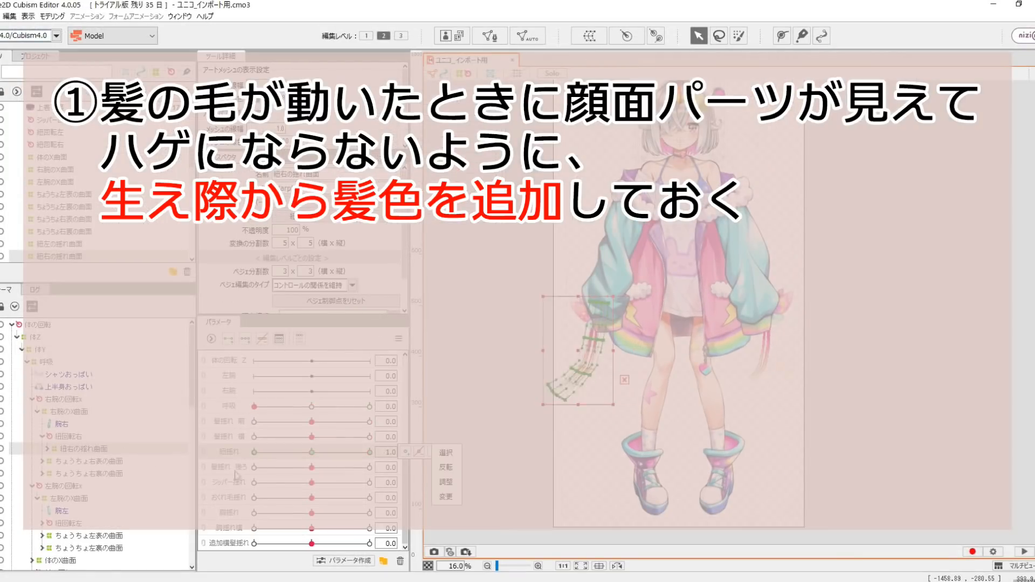
pyautogui.click(446, 497)
pyautogui.click(531, 363)
pyautogui.click(441, 452)
pyautogui.click(446, 467)
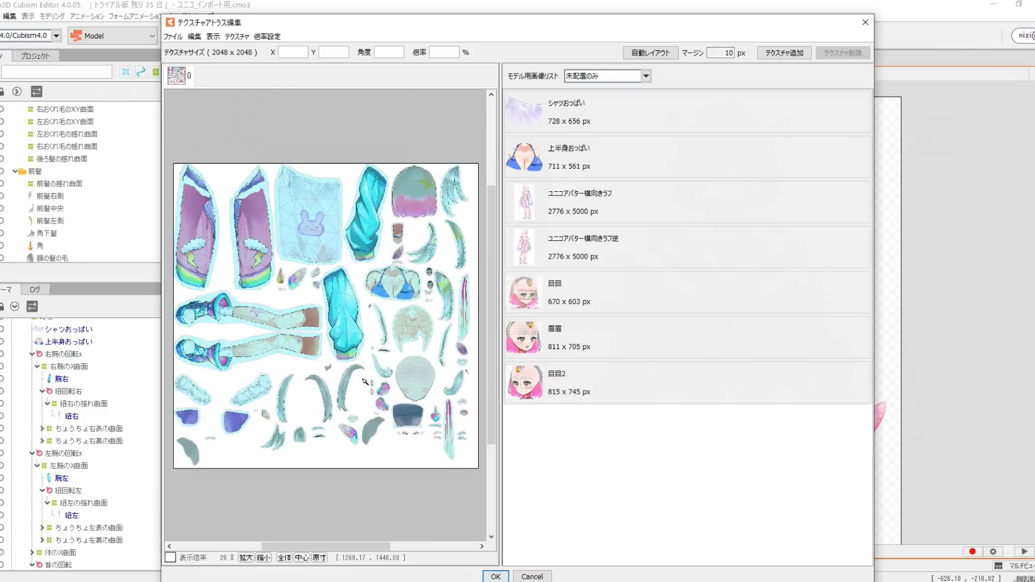
# - Examine the layout of the model parts in the 2048 x 2048 texture atlas
pyautogui.scroll(5, 361, 385)
pyautogui.scroll(-4, 361, 386)
# - Export the model as unico.moc3 with the SDK 4.0 / Cubism4.0 export version and the physics, user data and display files included
pyautogui.click(177, 37)
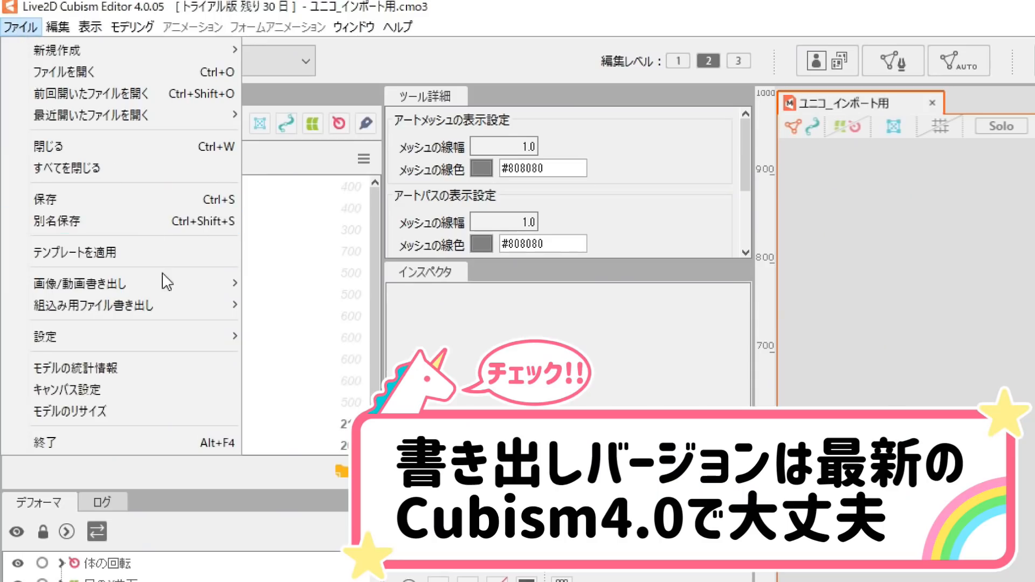
pyautogui.moveTo(194, 305)
pyautogui.click(297, 307)
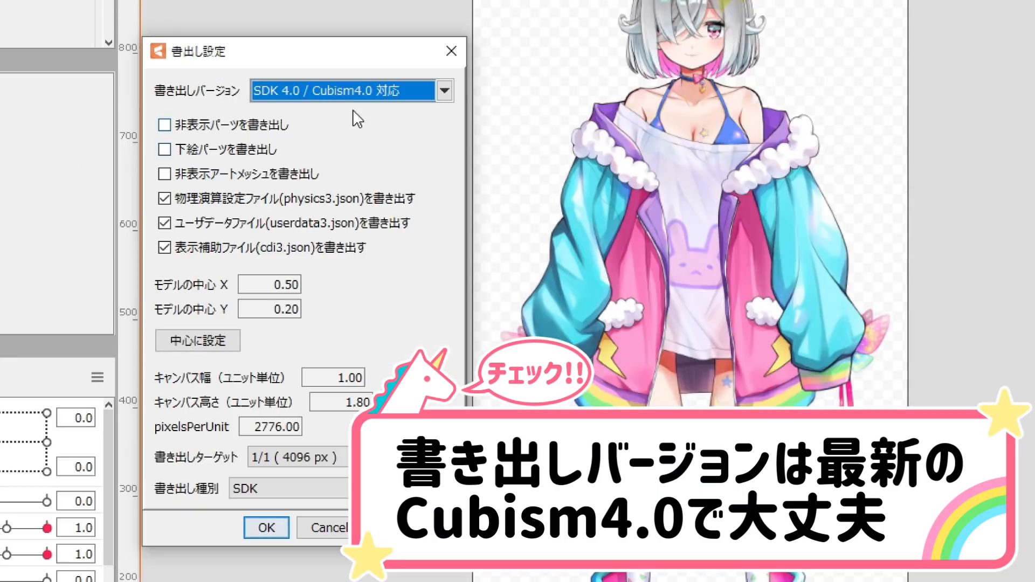
pyautogui.click(445, 90)
pyautogui.click(432, 154)
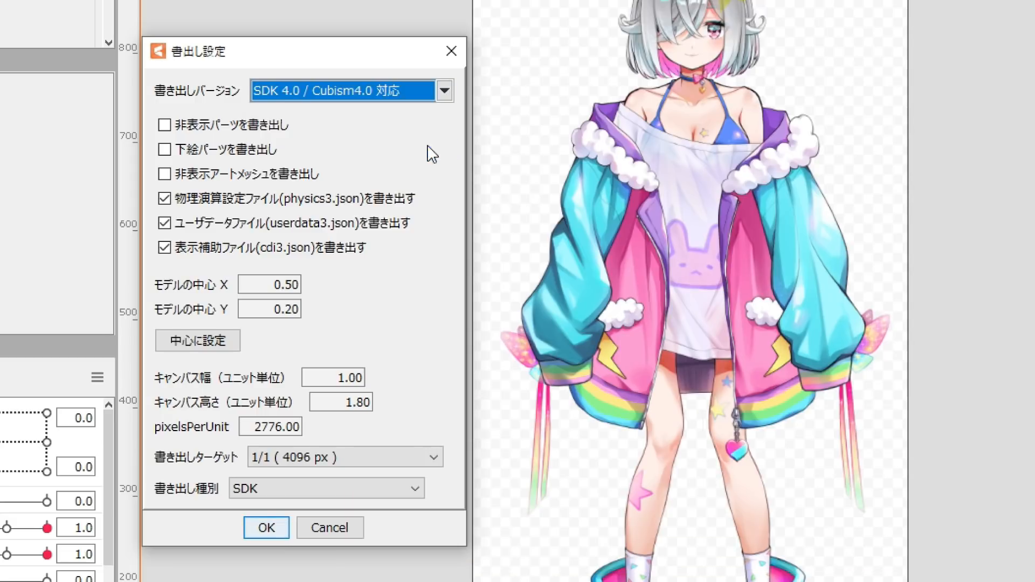
pyautogui.click(267, 528)
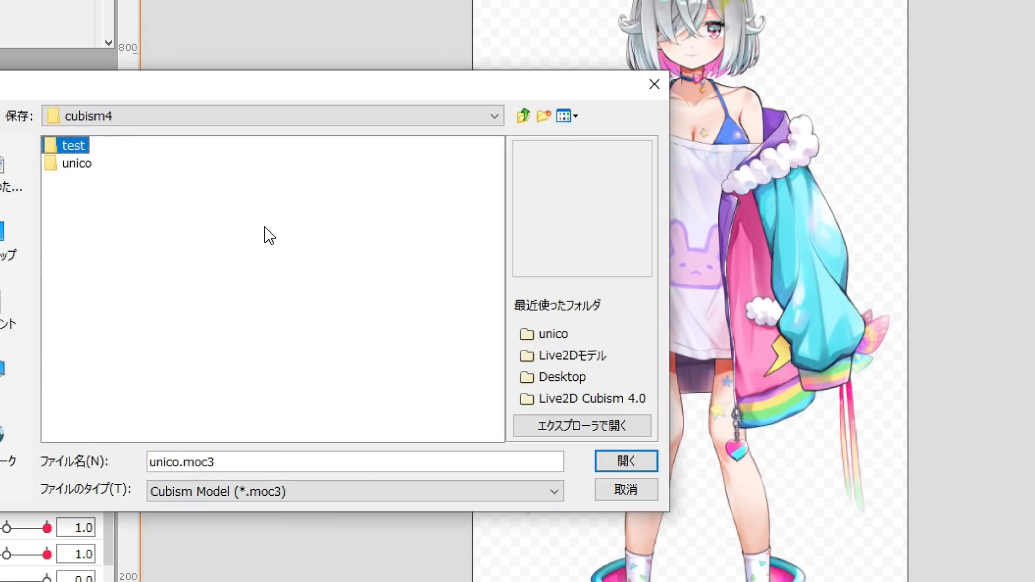
pyautogui.click(626, 461)
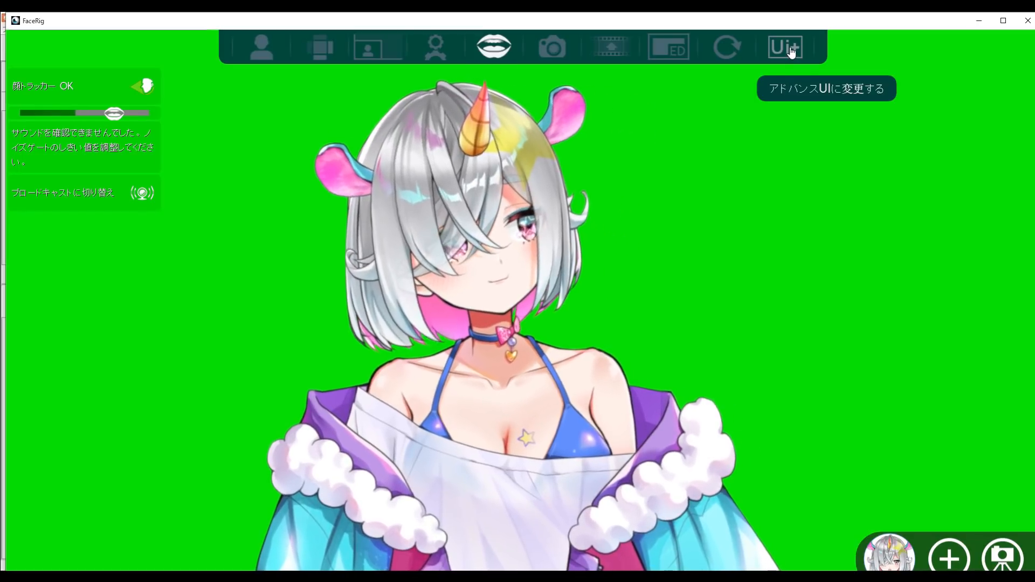
# - In FaceRig, switch to the advanced UI and apply 高い as the 2D avatar drawing quality in the general graphics options
pyautogui.click(790, 52)
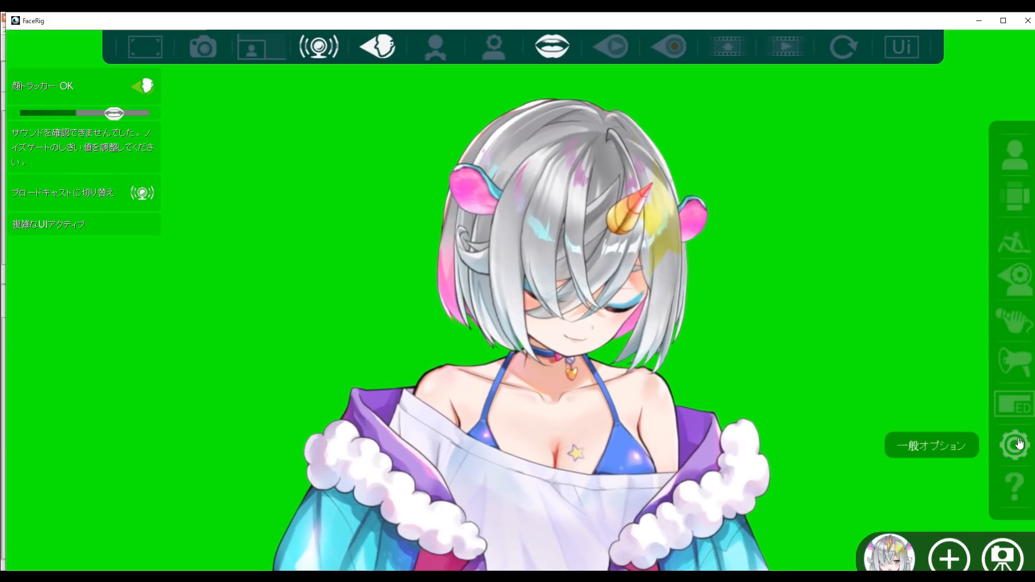
pyautogui.click(1016, 444)
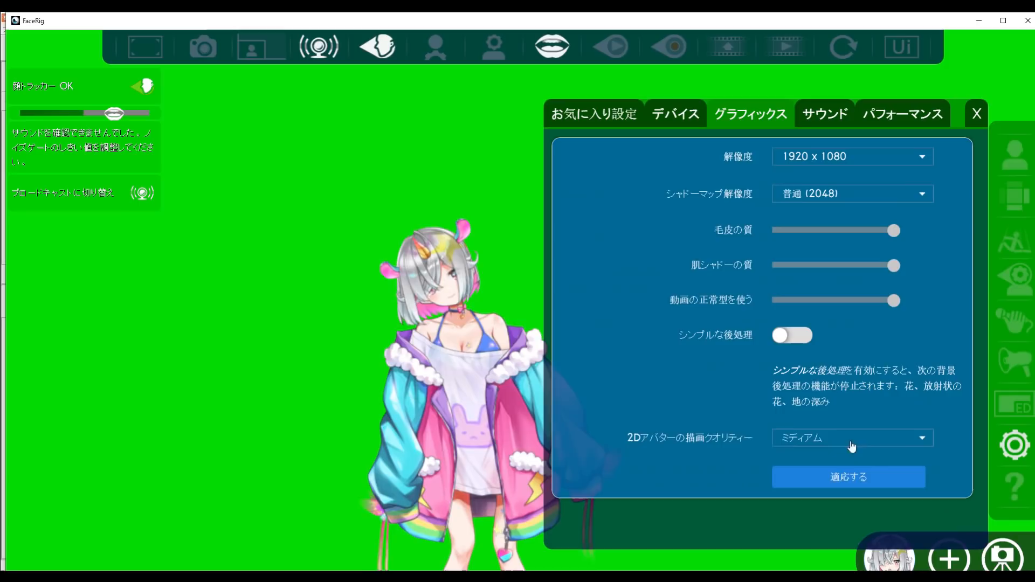
pyautogui.click(901, 446)
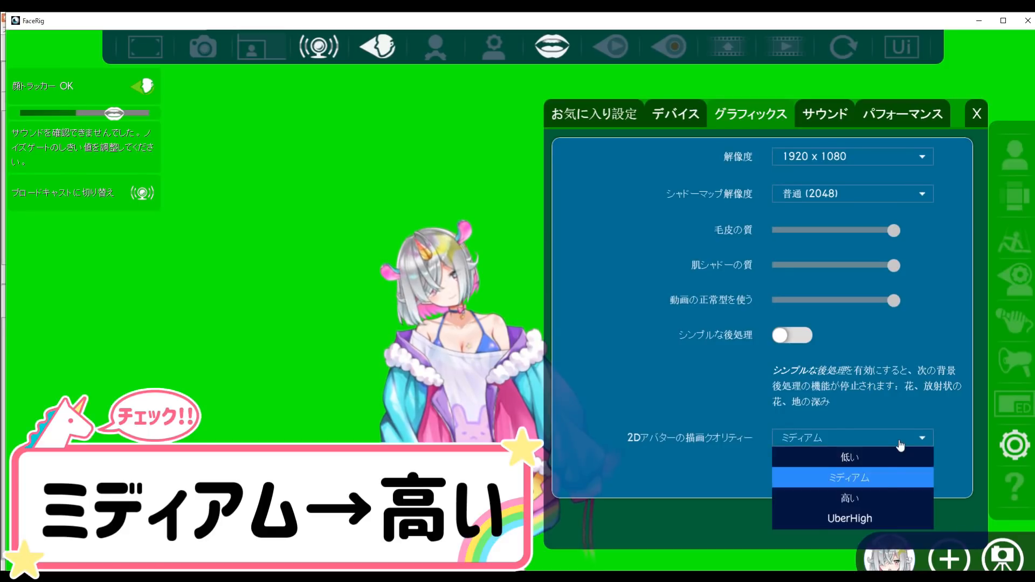
pyautogui.click(875, 505)
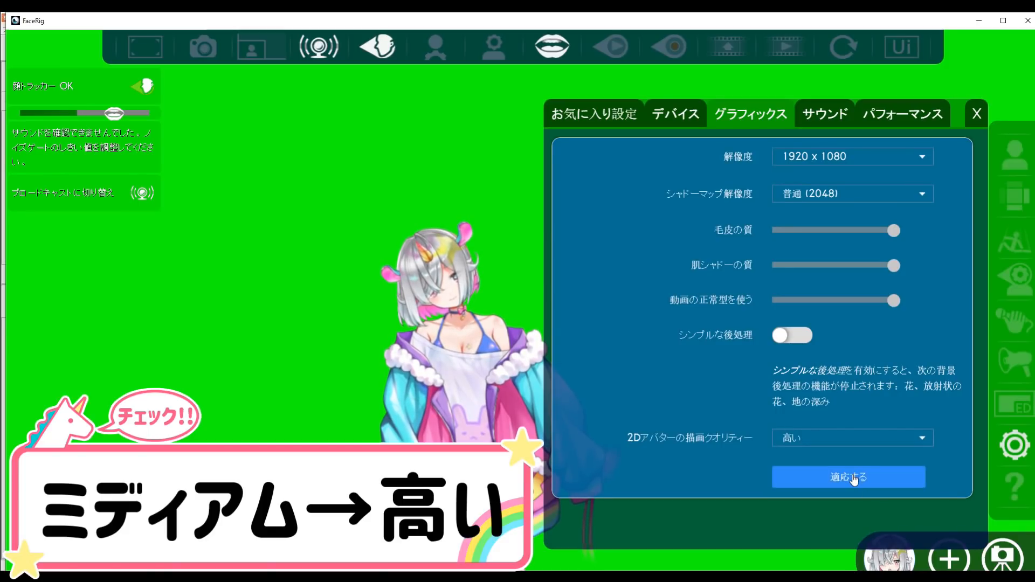
pyautogui.click(857, 478)
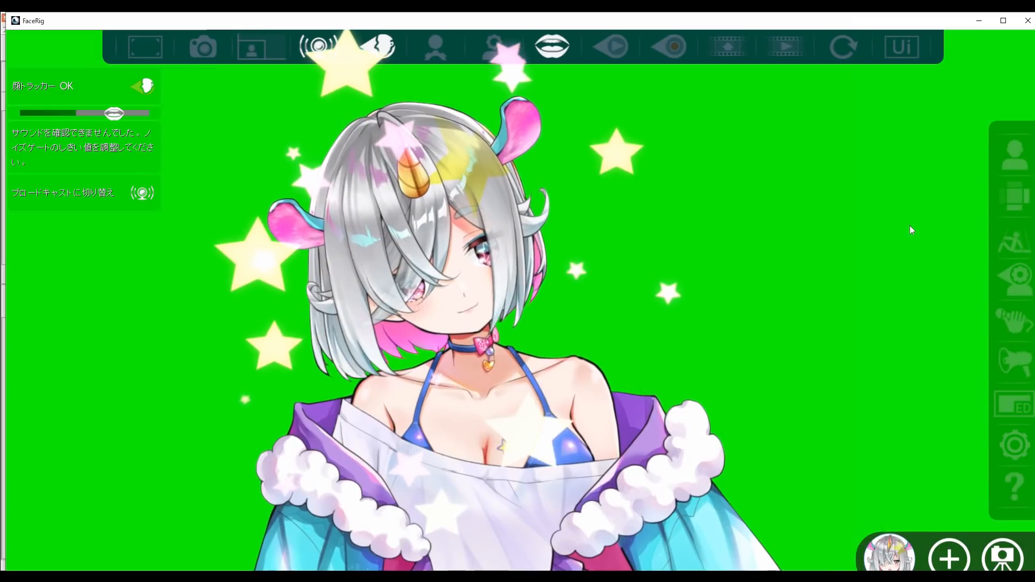